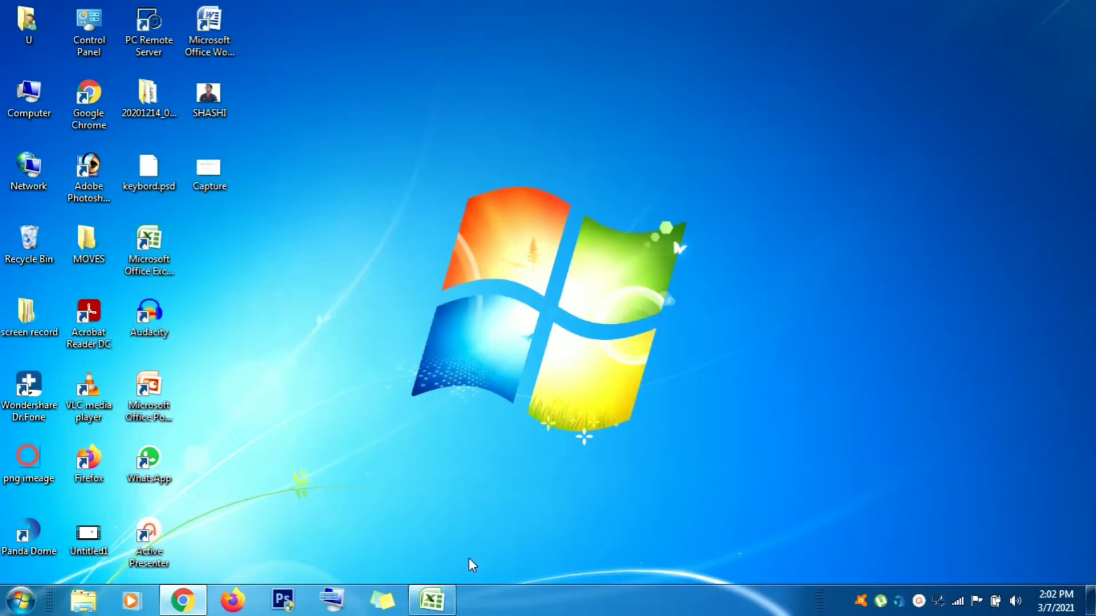
Step: Restore the Book1 Excel workbook window from the taskbar
{"action": "left_click", "coordinate": [444, 592]}
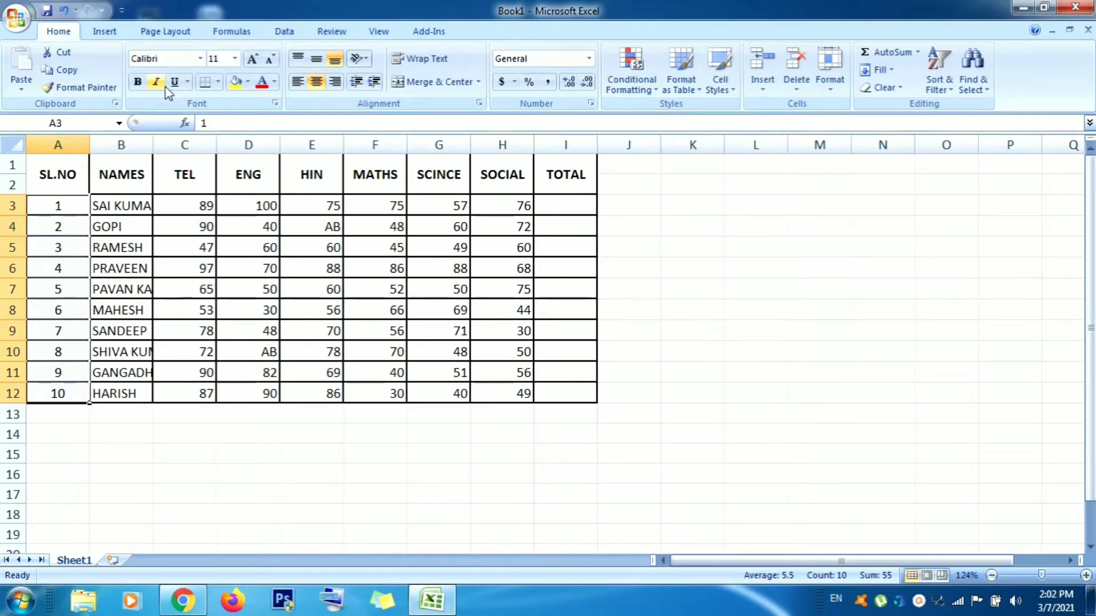
Step: Select the marks table A1:I12 and strip its inner cell borders with Ctrl+Shift+-
{"action": "left_click", "coordinate": [218, 83]}
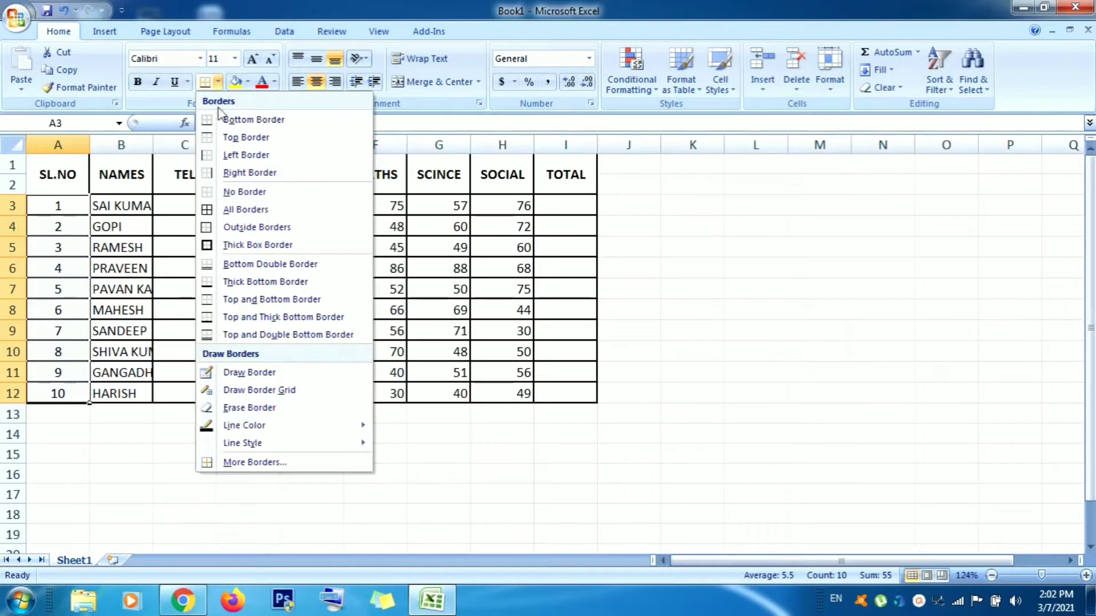
{"action": "left_click", "coordinate": [445, 461]}
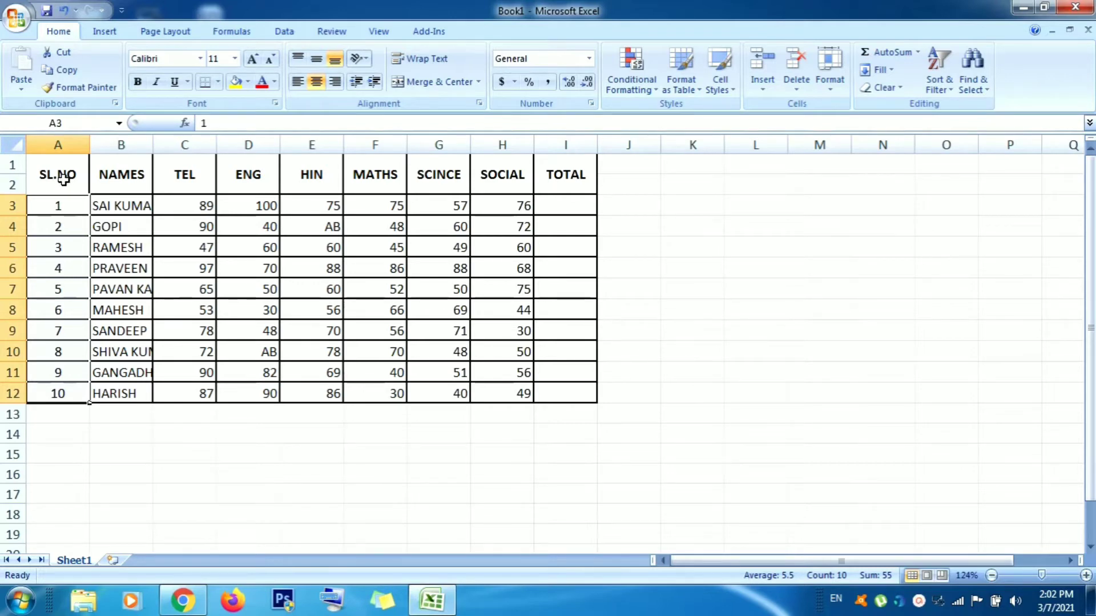
{"action": "mouse_move", "coordinate": [62, 179]}
{"action": "left_mouse_down"}
{"action": "mouse_move", "coordinate": [416, 390]}
{"action": "mouse_move", "coordinate": [547, 387]}
{"action": "left_mouse_up"}
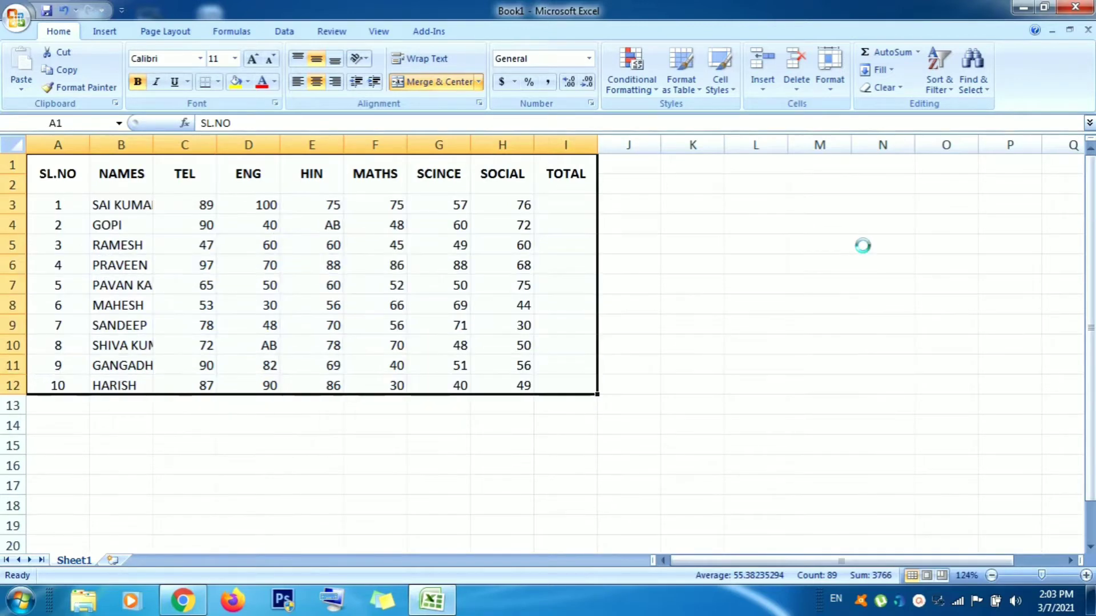
Step: Put an outline border around marks E7:G12, then undo to restore the full grid
{"action": "left_click", "coordinate": [863, 245]}
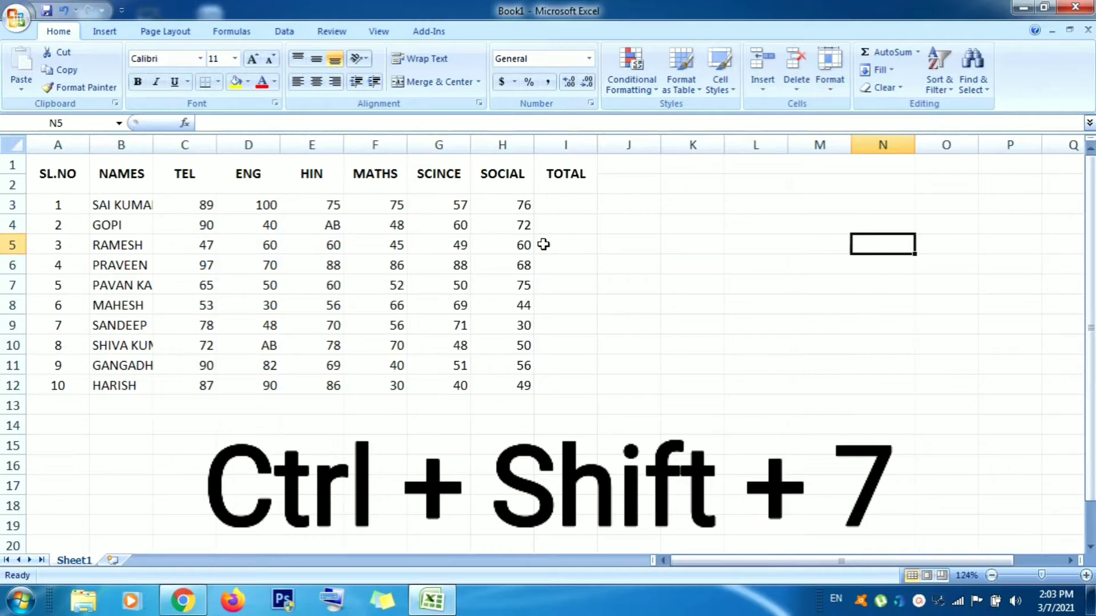
{"action": "left_click", "coordinate": [323, 284]}
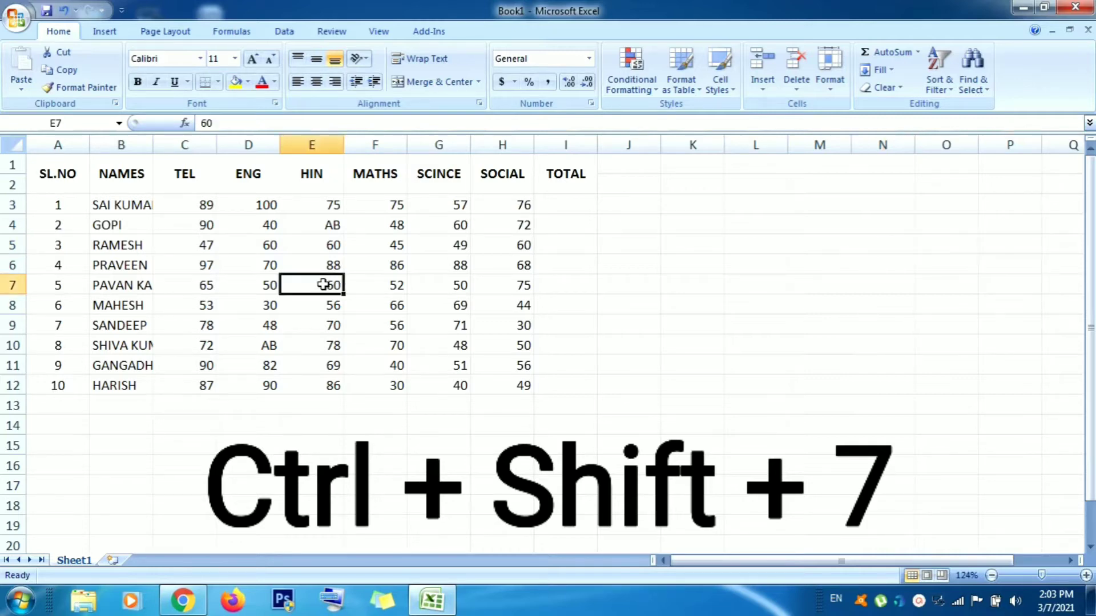
{"action": "left_click_drag", "start_coordinate": [323, 284], "coordinate": [468, 388]}
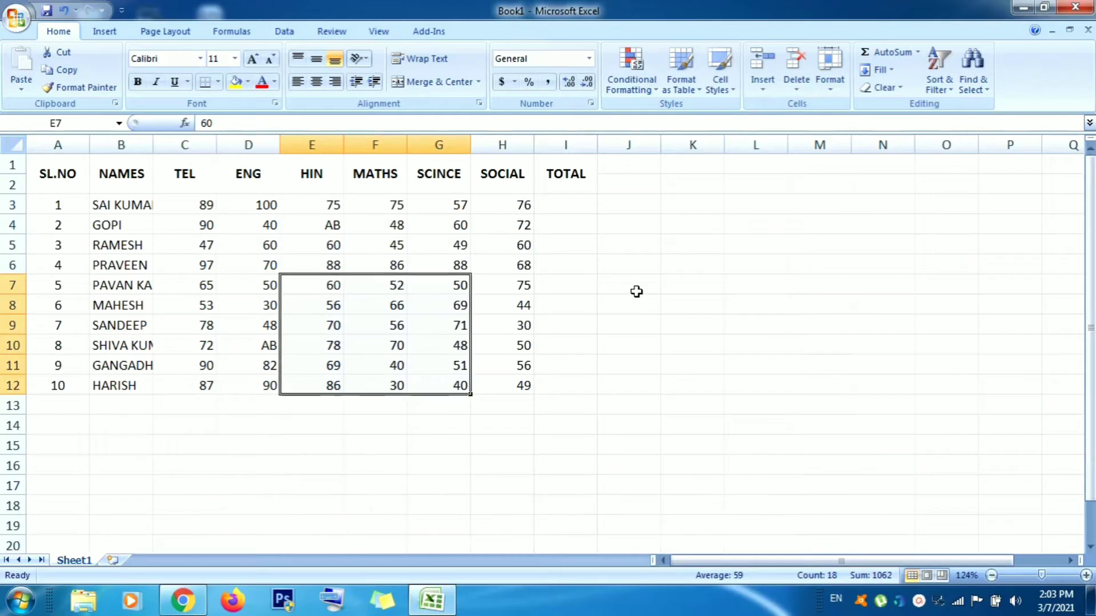
{"action": "left_click", "coordinate": [636, 292]}
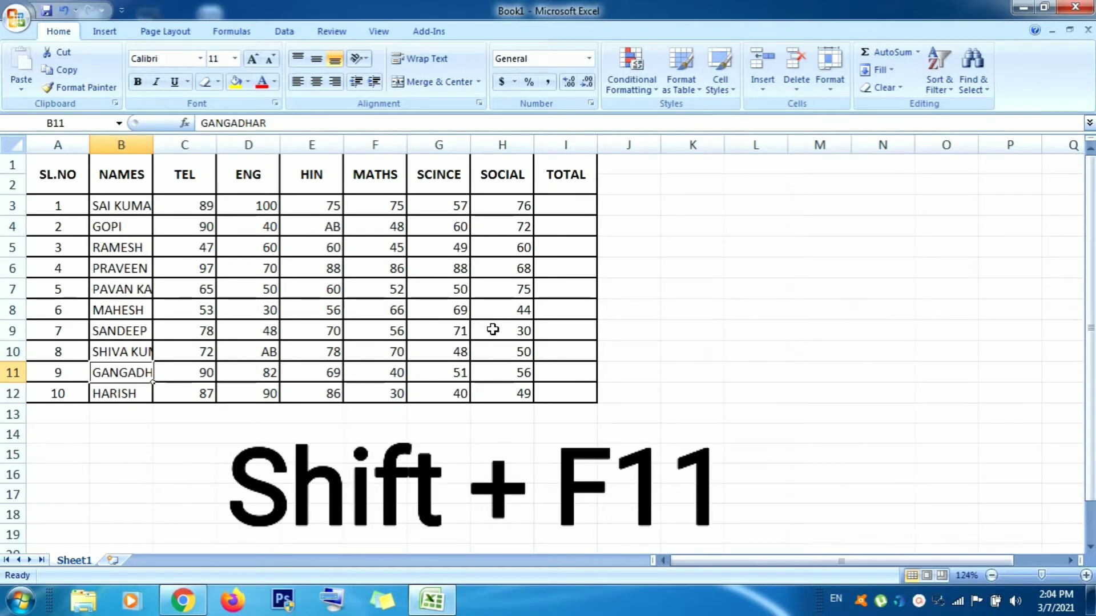
Step: Insert blank worksheets Sheet2 and Sheet3 with Shift+F11, then return to Sheet1
{"action": "left_click", "coordinate": [649, 312]}
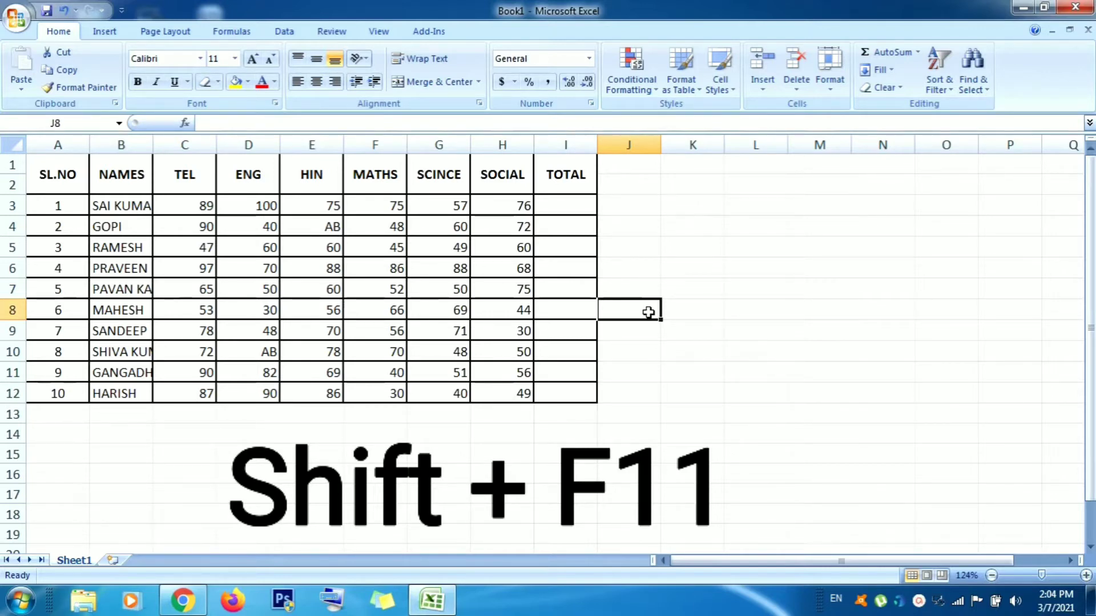
{"action": "key", "text": "shift+F11"}
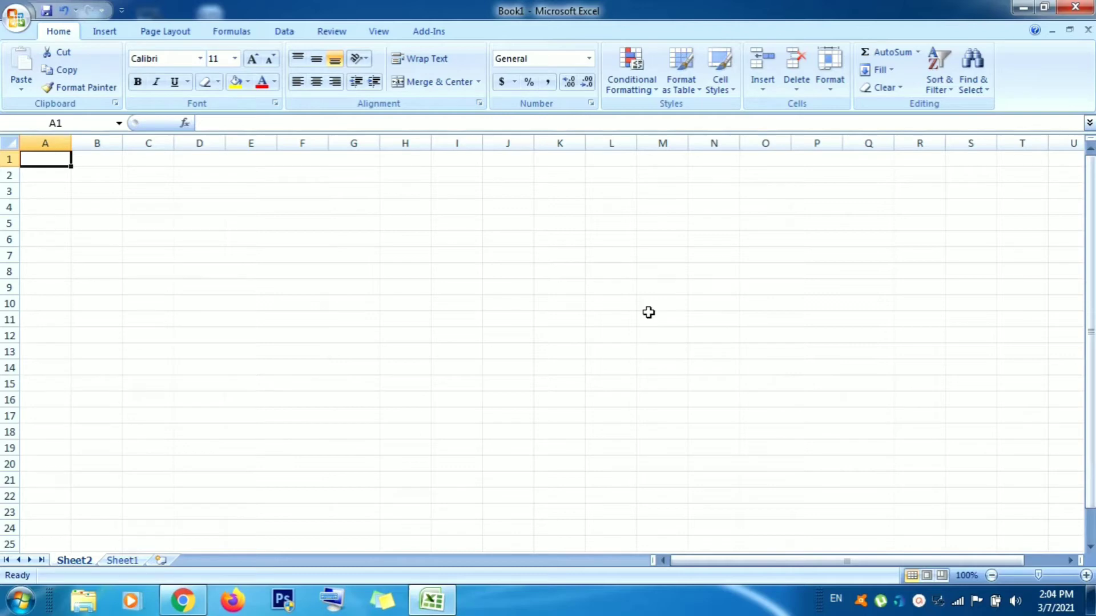
{"action": "key", "text": "shift+F11"}
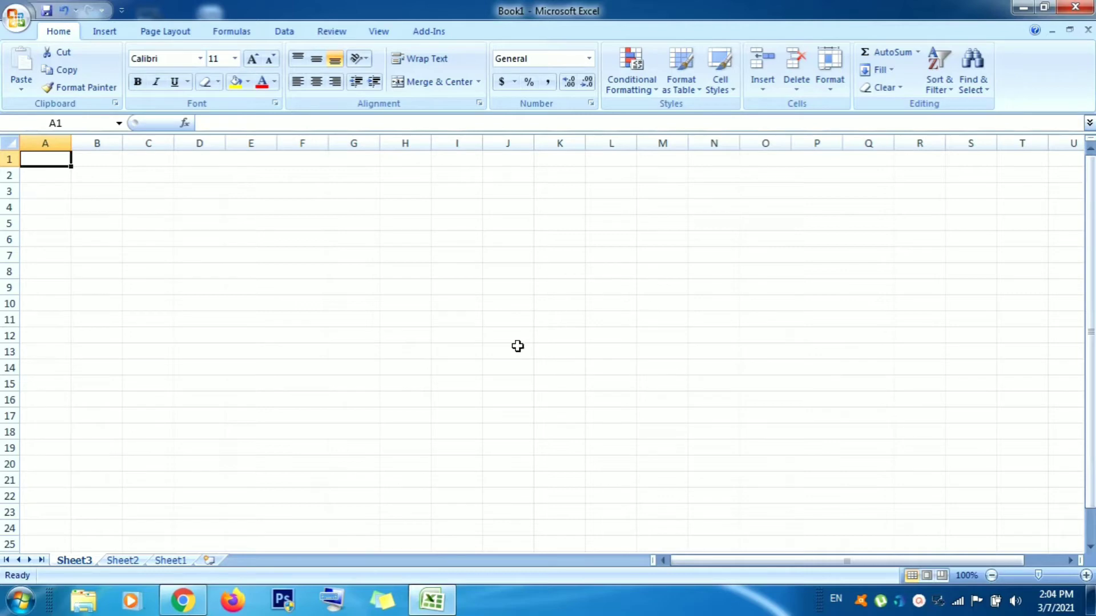
{"action": "left_click", "coordinate": [170, 561]}
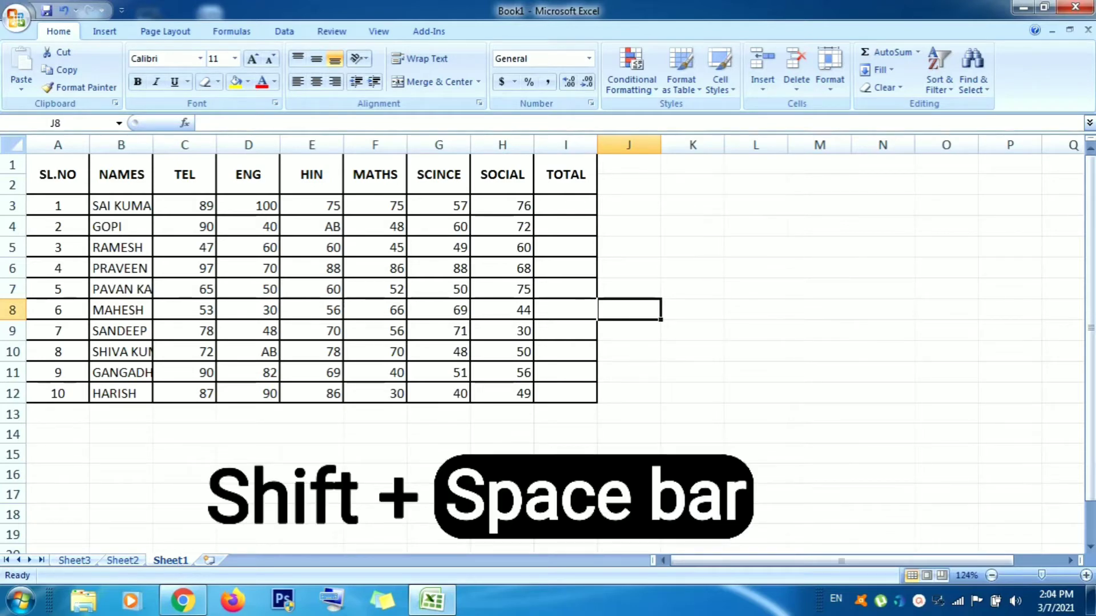
Step: Select all of row 7 from cell C7 with Shift+Space, then return to C7
{"action": "left_click", "coordinate": [179, 284]}
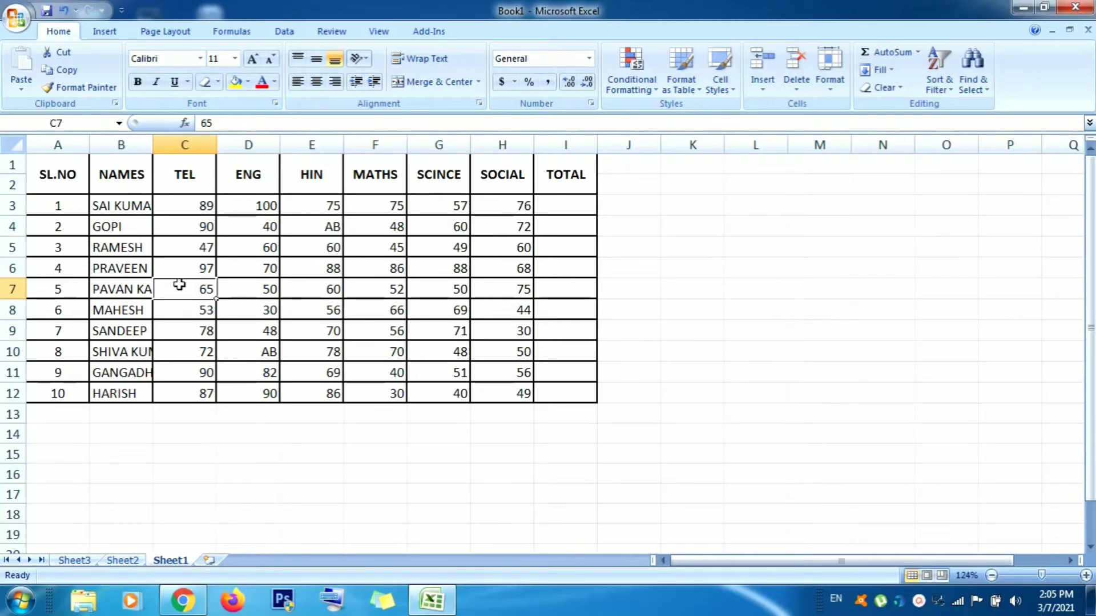
{"action": "key", "text": "shift+space"}
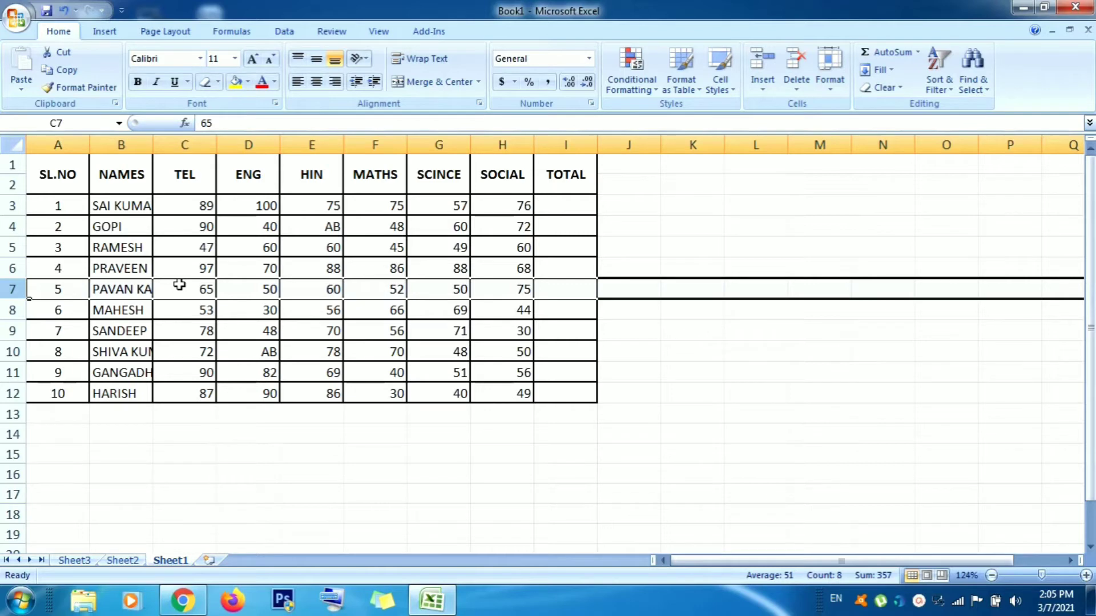
{"action": "left_click", "coordinate": [183, 288]}
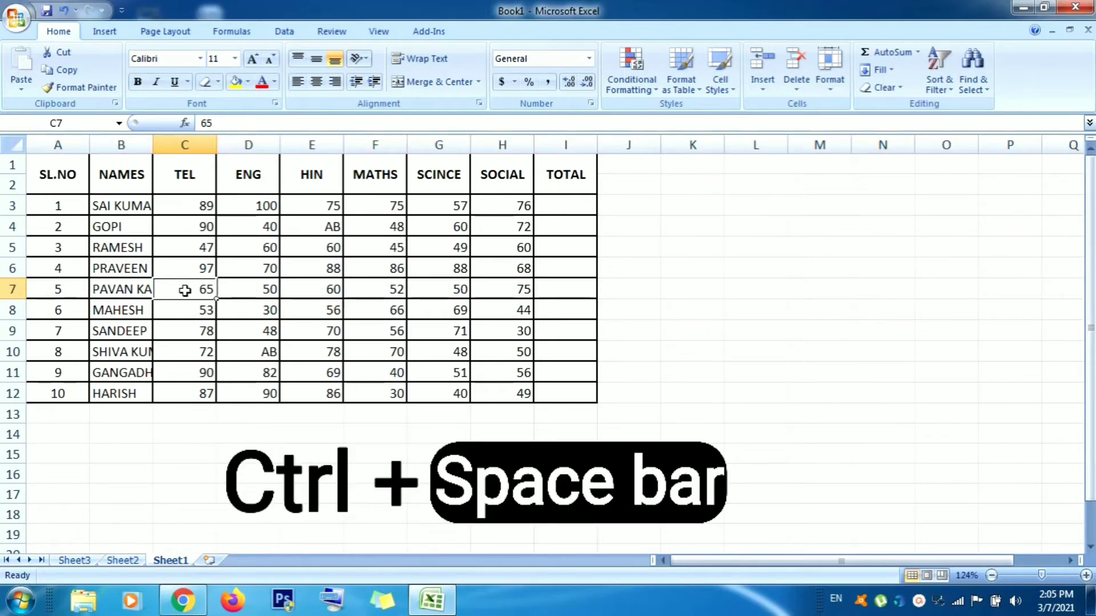
Step: Select the whole TEL column C with Ctrl+Space, then deselect it at D6
{"action": "key", "text": "ctrl+space"}
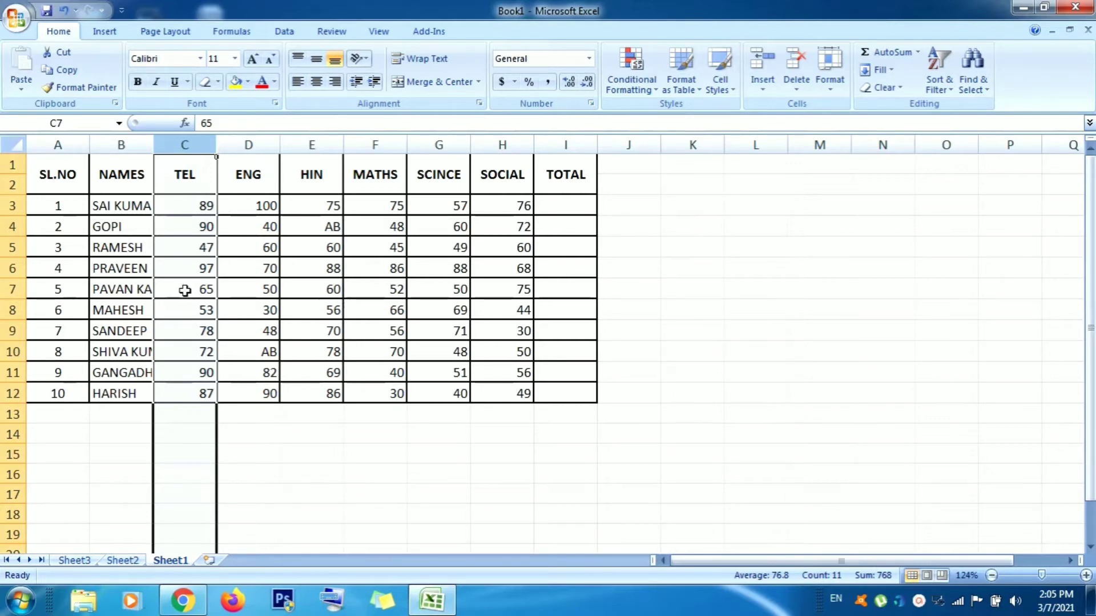
{"action": "left_click", "coordinate": [242, 269]}
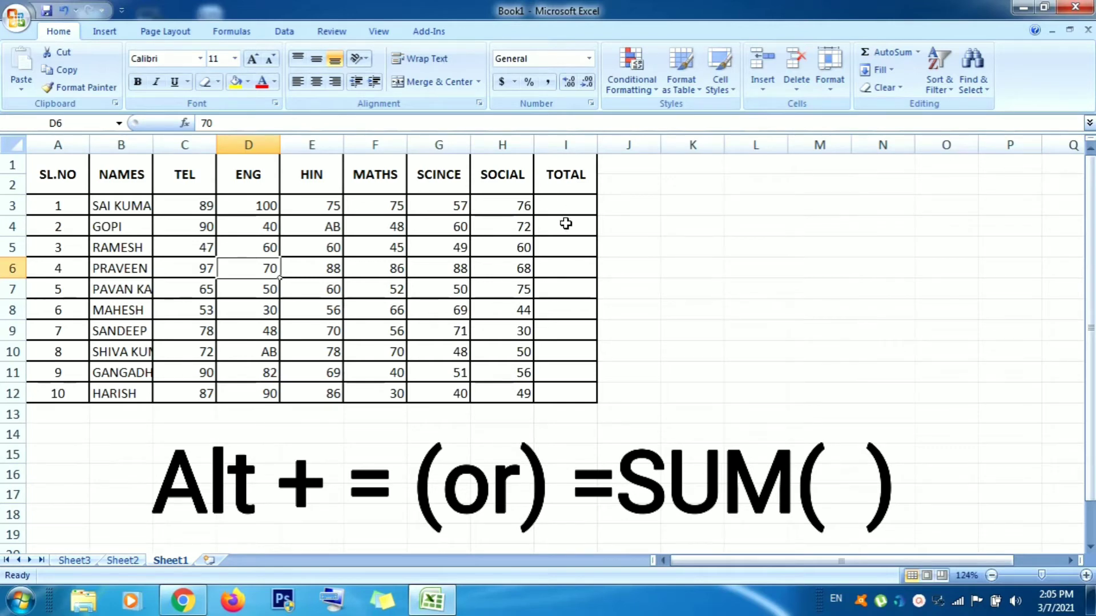
Step: Insert AutoSum totals in I3 (472) and I4 (180) for the first two students
{"action": "left_click", "coordinate": [557, 206]}
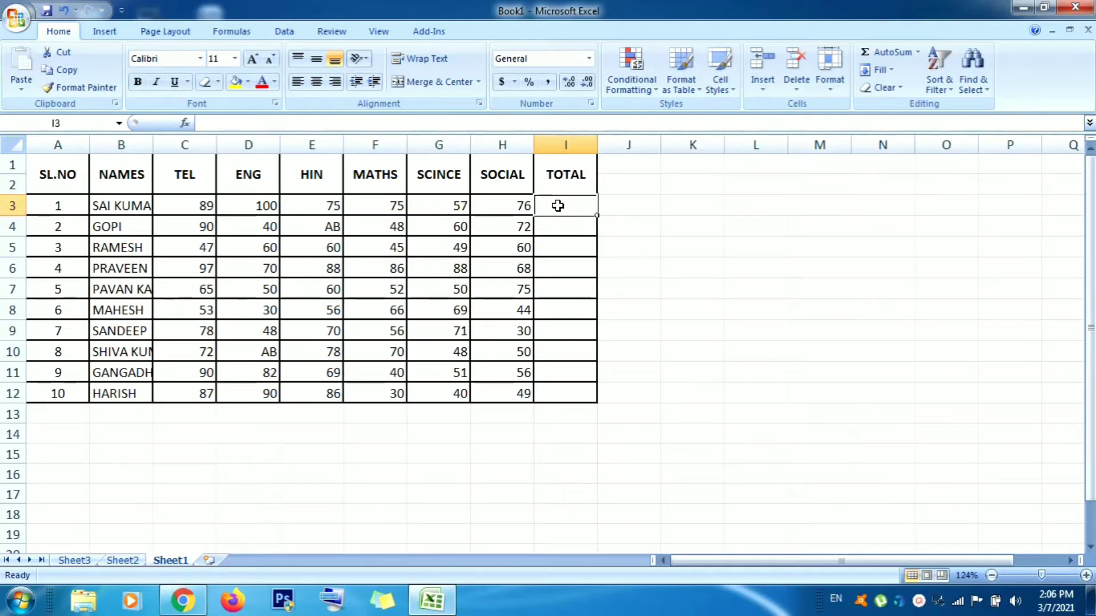
{"action": "key", "text": "alt+equal"}
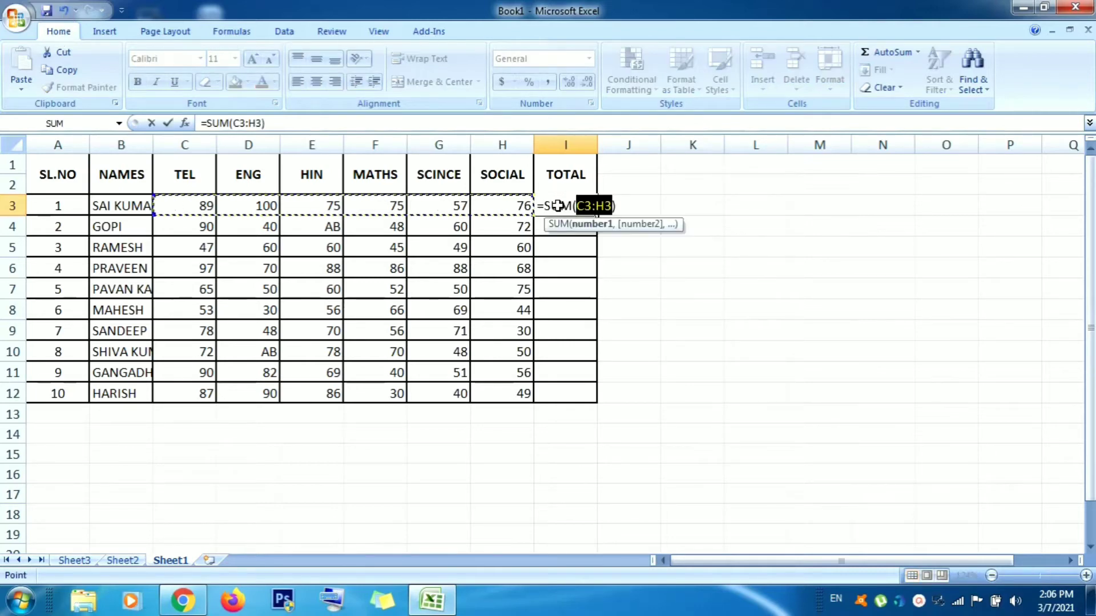
{"action": "key", "text": "Return"}
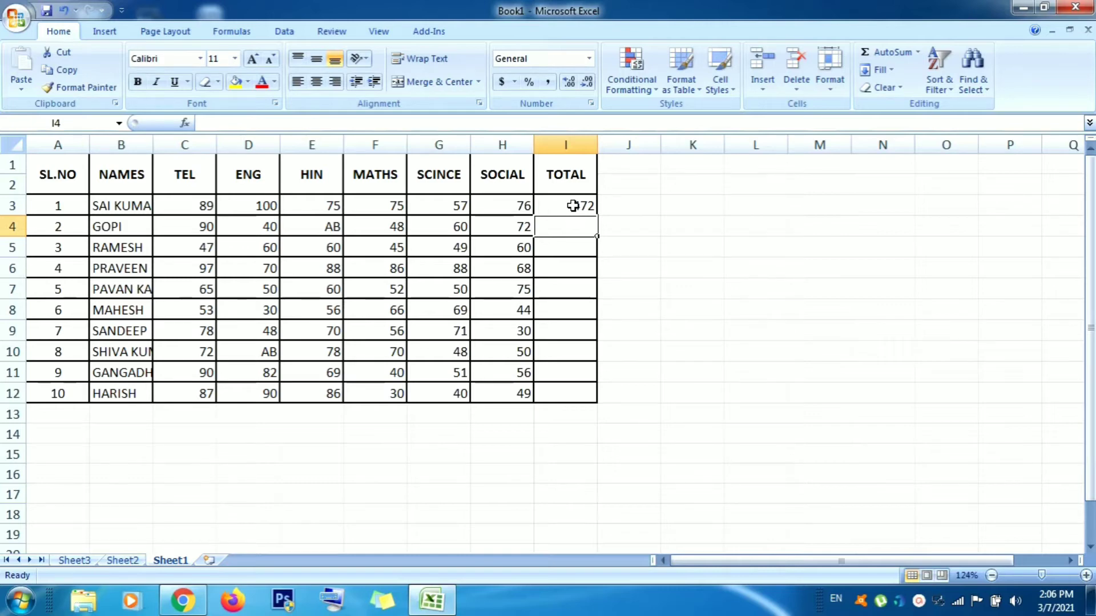
{"action": "left_click", "coordinate": [320, 227]}
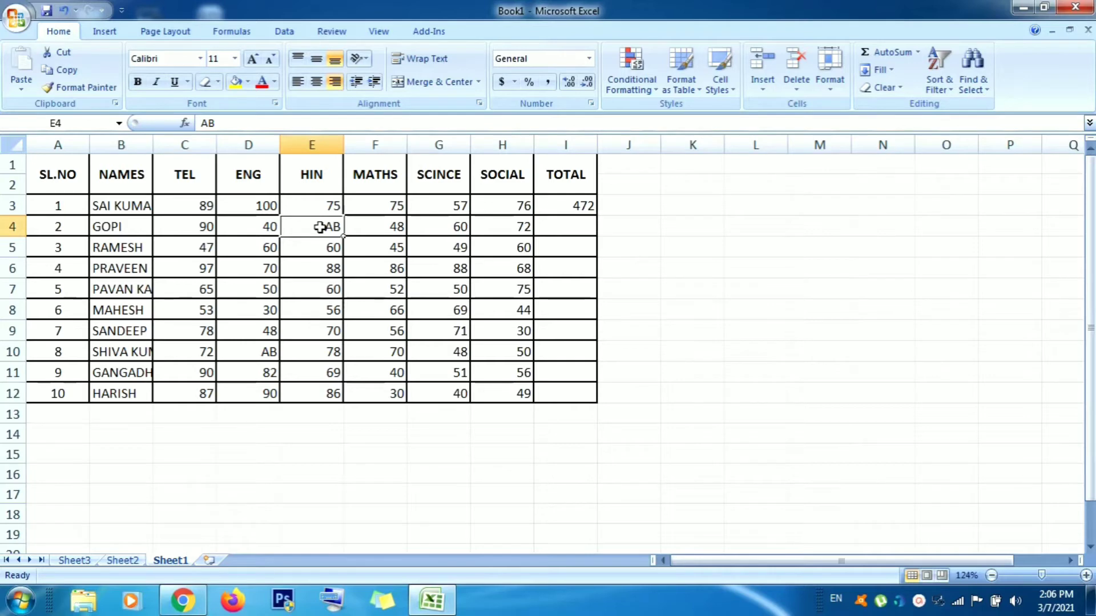
{"action": "left_click", "coordinate": [544, 225]}
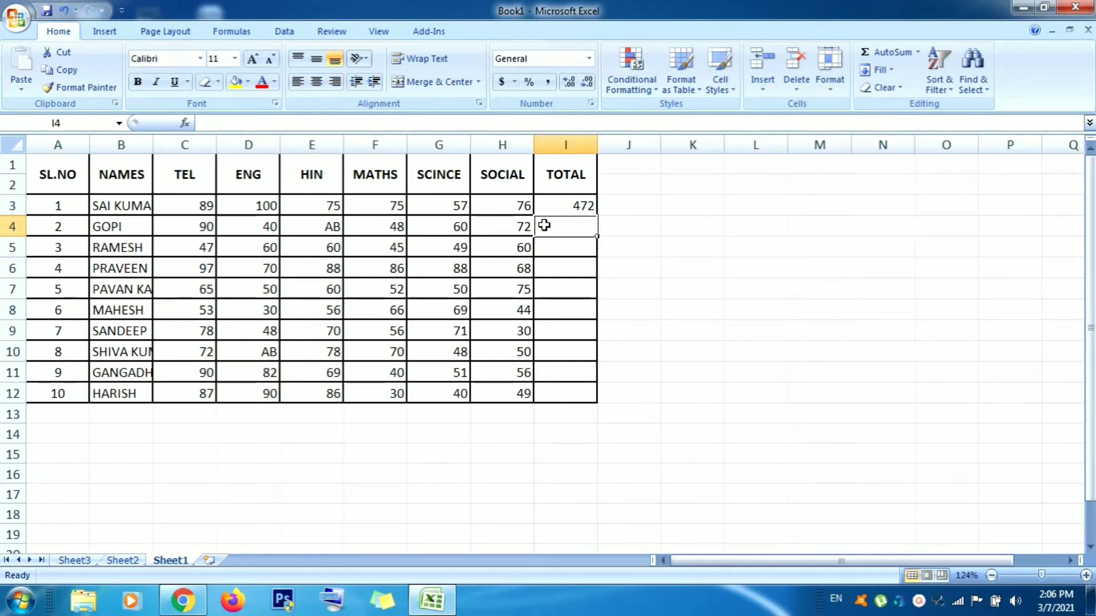
{"action": "key", "text": "alt+equal"}
{"action": "key", "text": "Return"}
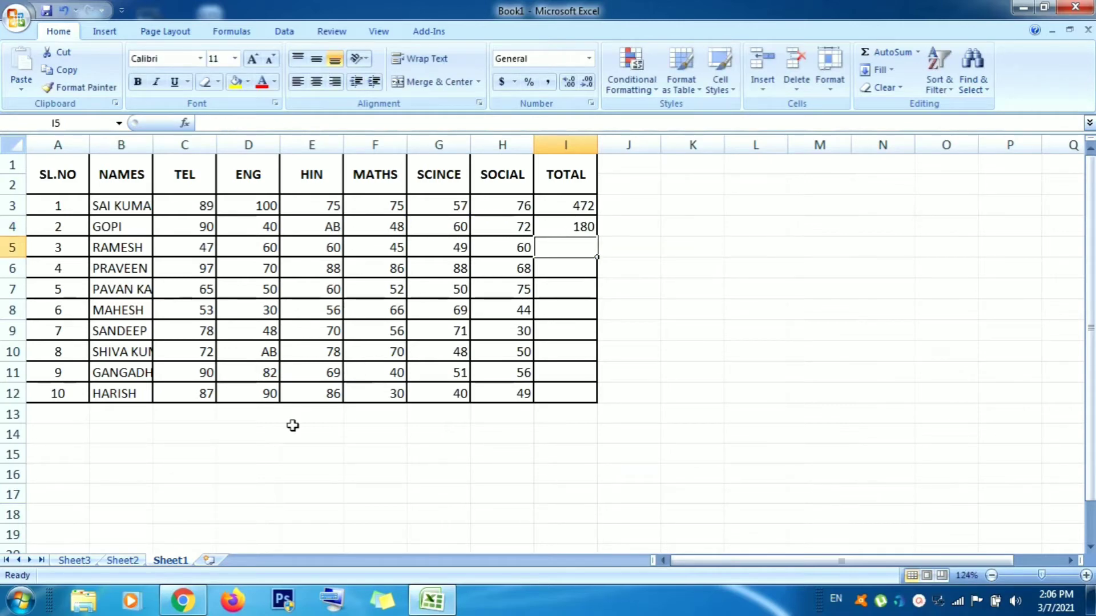
{"action": "left_click", "coordinate": [20, 601]}
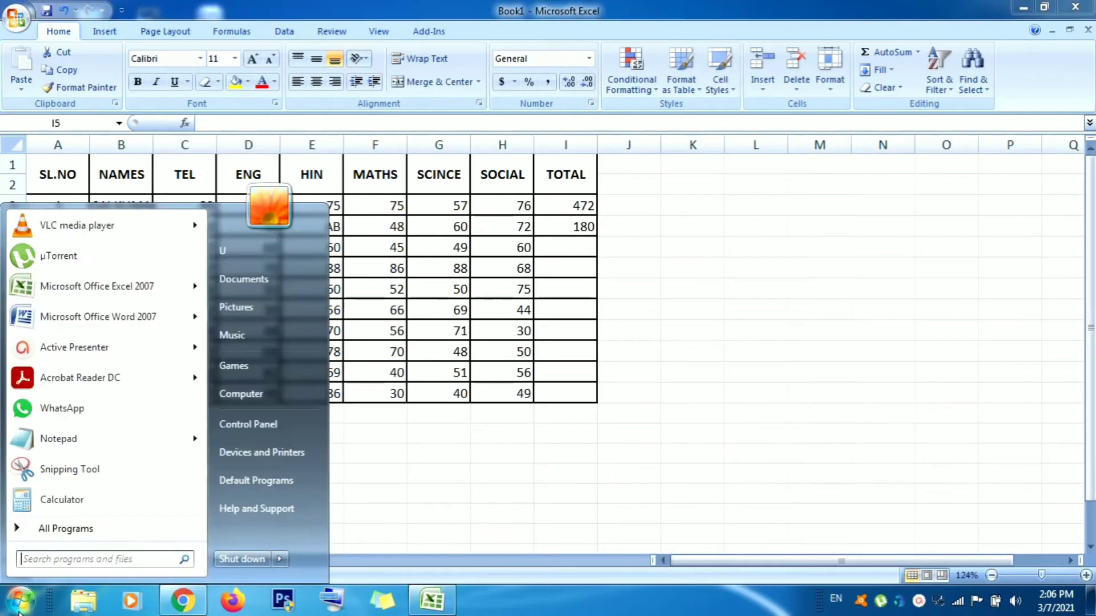
Step: Add 90+40+48+60+72 in Calculator to get 310, then switch back to Excel
{"action": "left_click", "coordinate": [70, 502]}
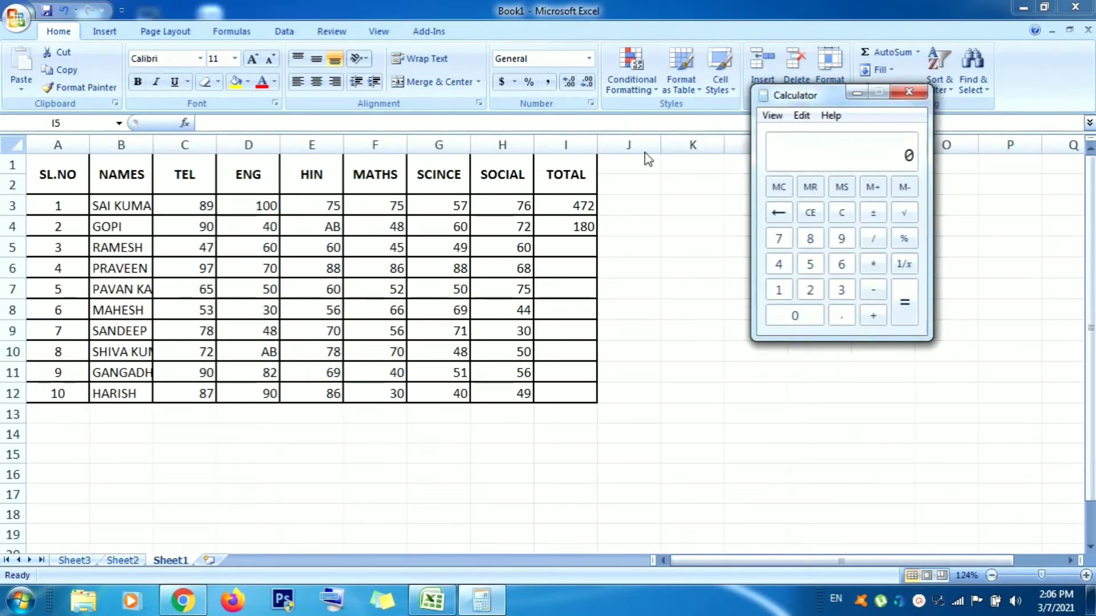
{"action": "type", "text": "90+"}
{"action": "type", "text": "40+"}
{"action": "type", "text": "48+"}
{"action": "type", "text": "60"}
{"action": "type", "text": "+7"}
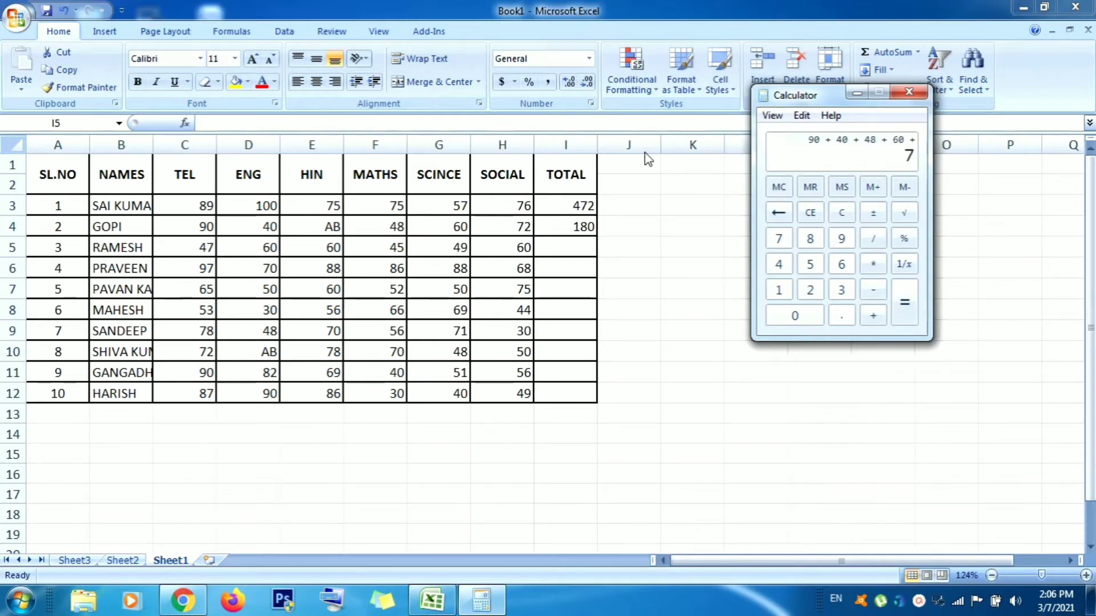
{"action": "type", "text": "2"}
{"action": "key", "text": "Return"}
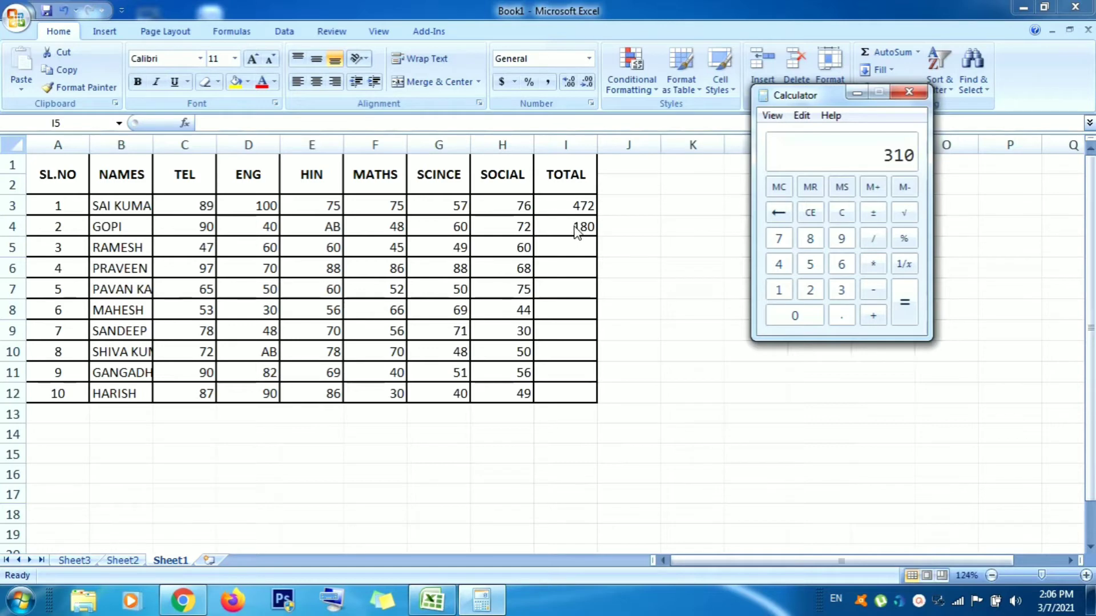
{"action": "key", "text": "alt+Tab"}
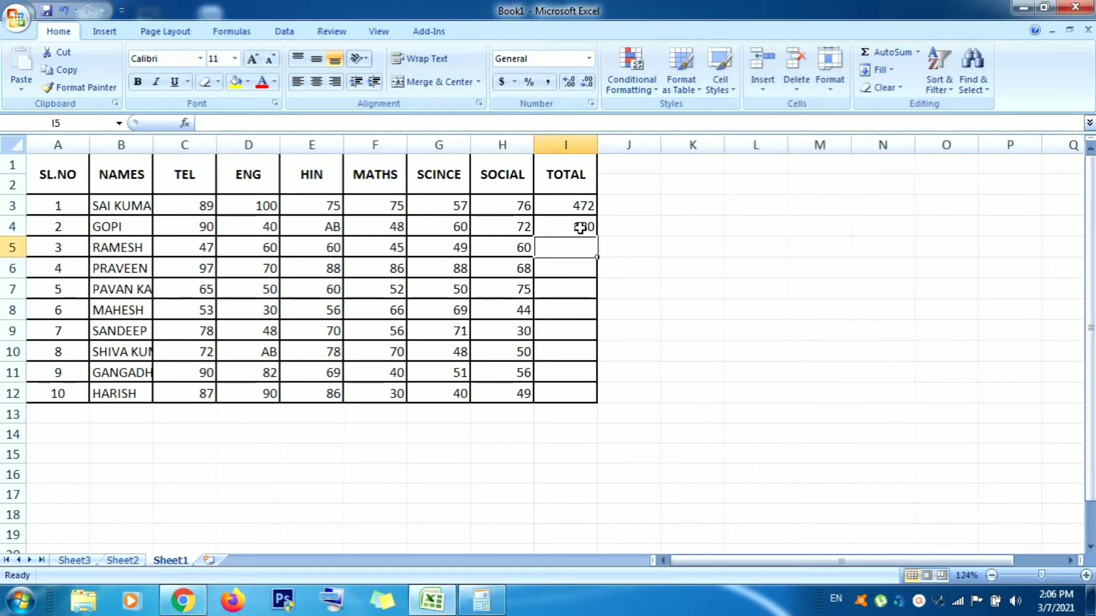
Step: Replace I4 with =SUM(C4:H4) to show 310, then select serial numbers A5:A12
{"action": "left_click", "coordinate": [580, 226]}
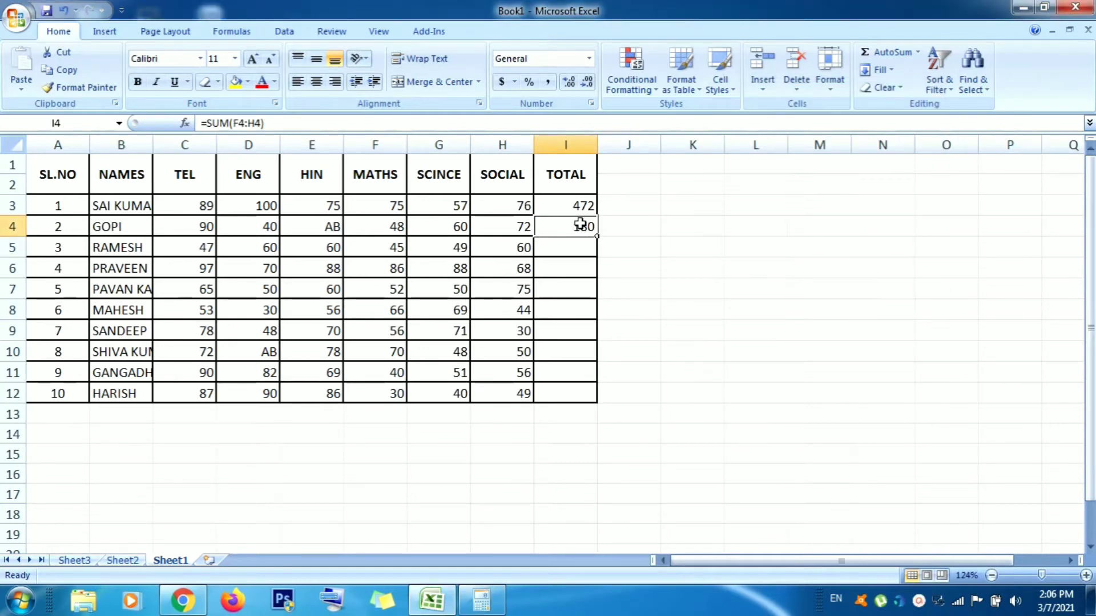
{"action": "key", "text": "Delete"}
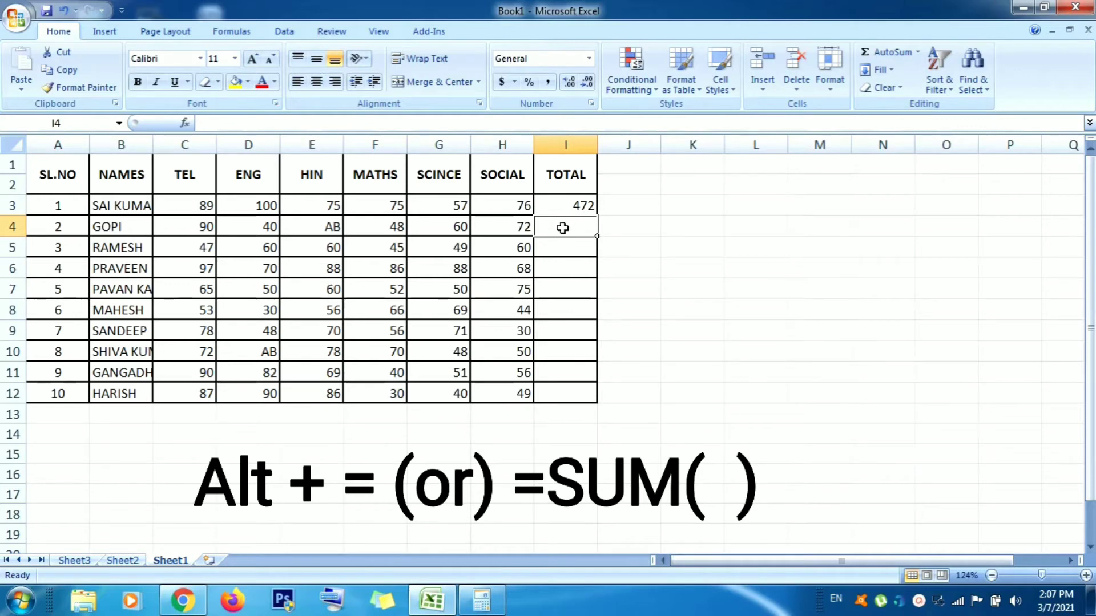
{"action": "type", "text": "="}
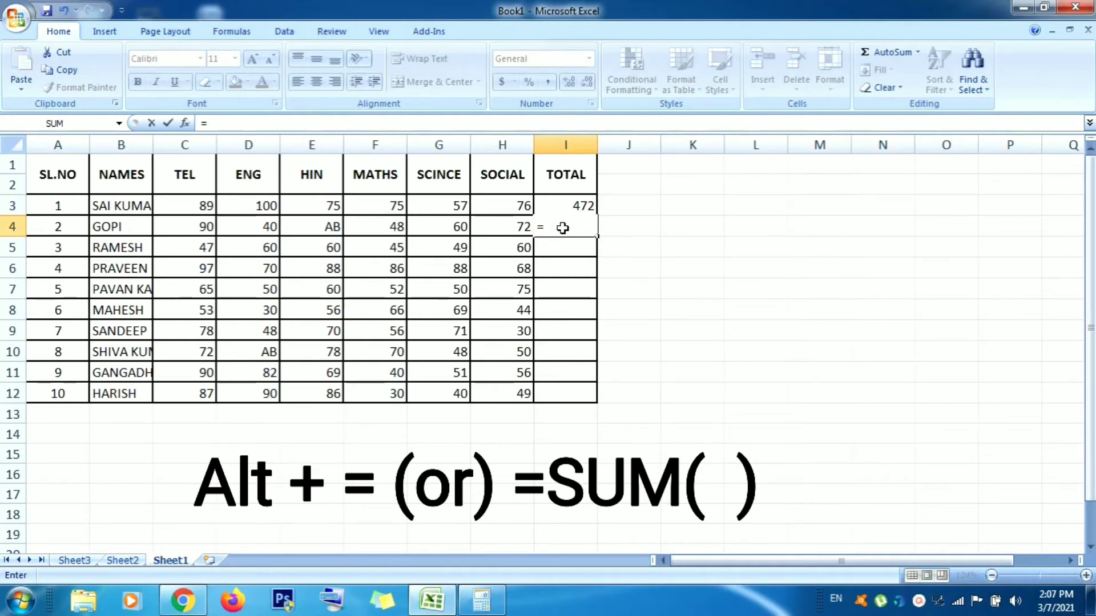
{"action": "type", "text": "sum"}
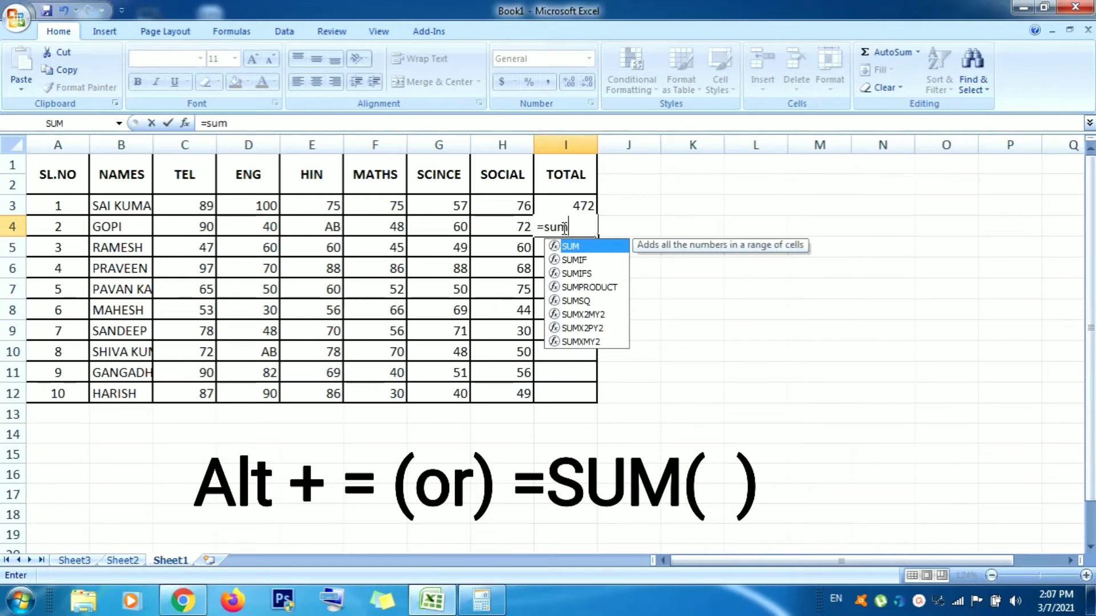
{"action": "type", "text": "("}
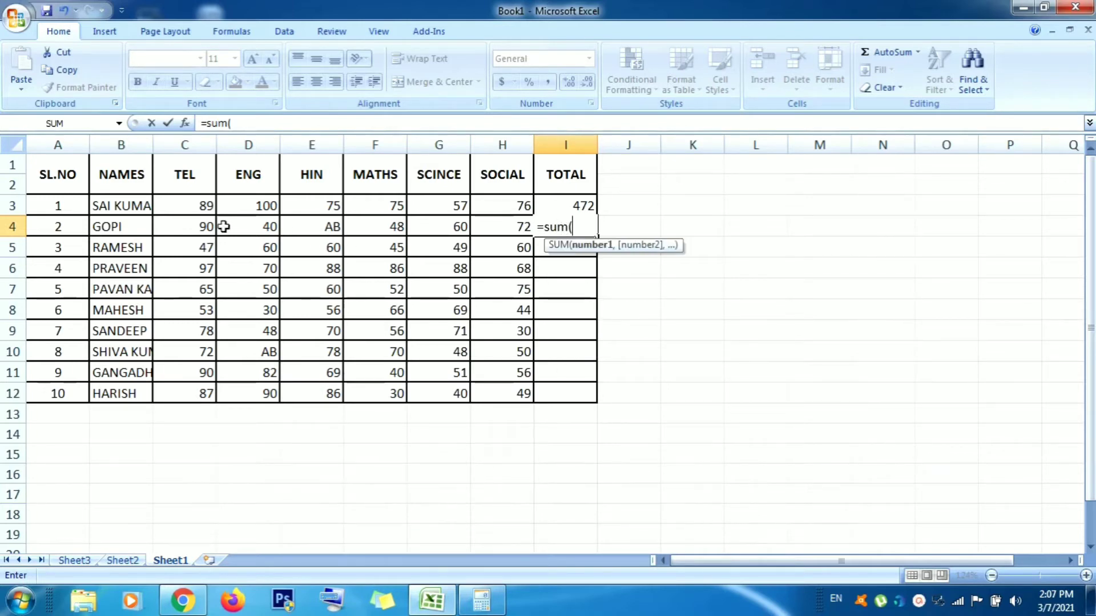
{"action": "left_click_drag", "start_coordinate": [195, 227], "coordinate": [499, 233]}
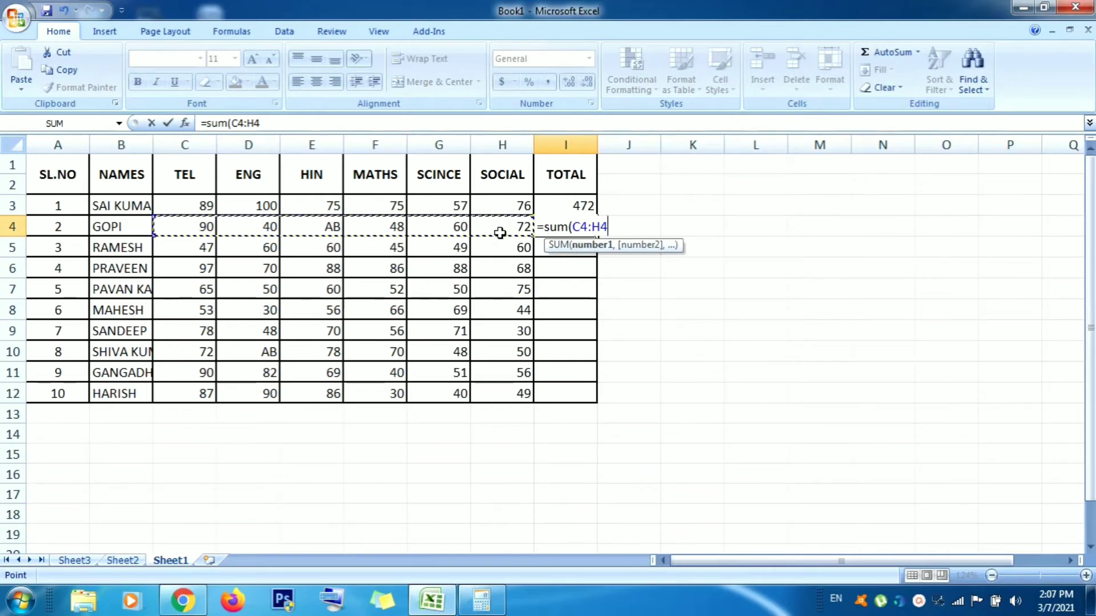
{"action": "key", "text": "Return"}
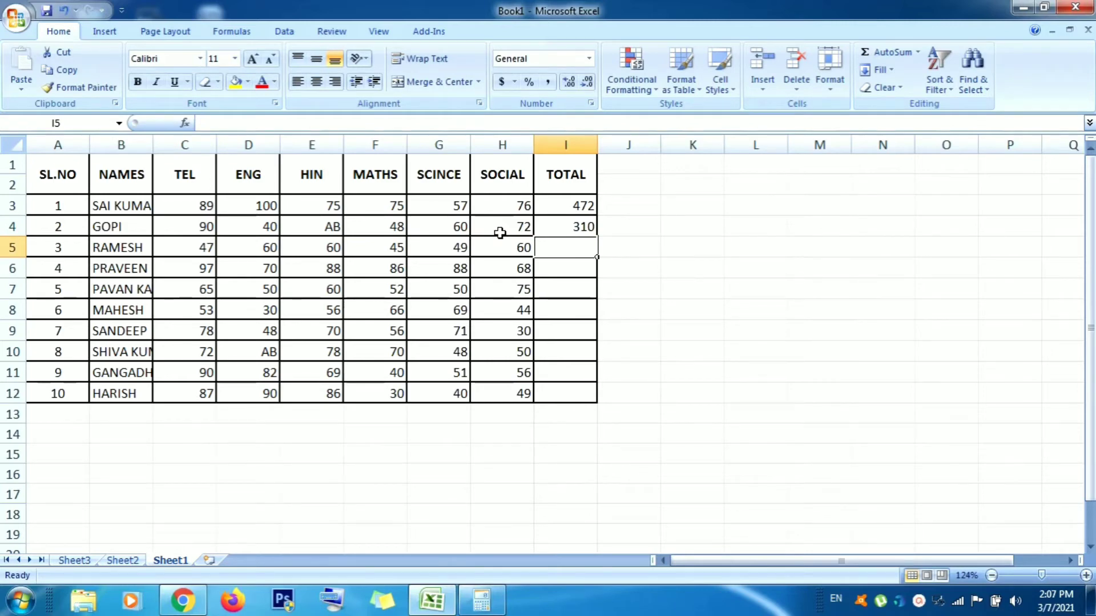
{"action": "left_click", "coordinate": [566, 224]}
{"action": "left_click", "coordinate": [685, 225]}
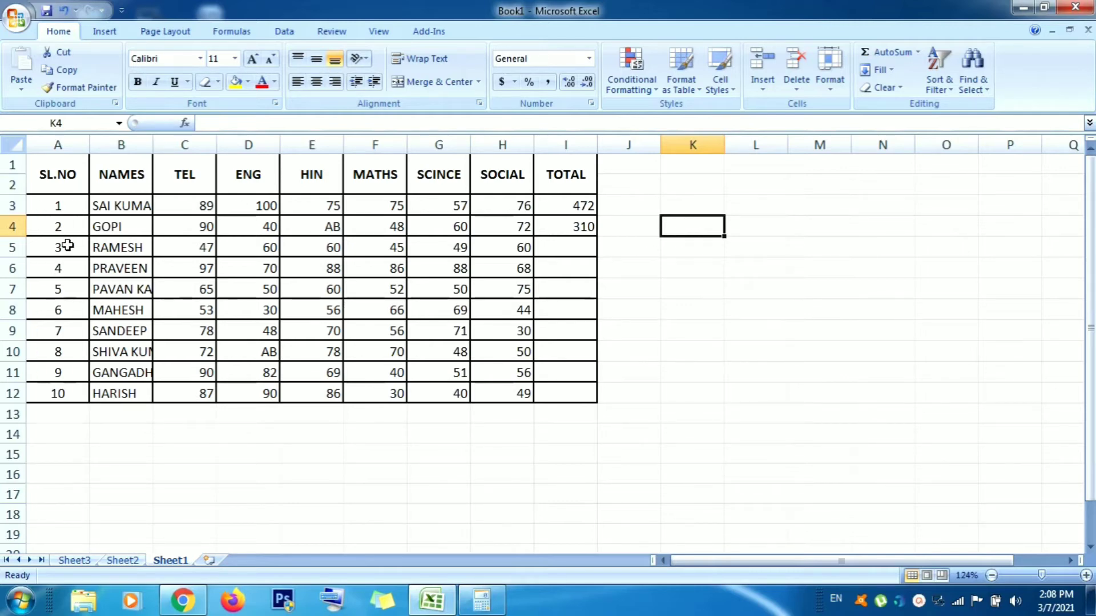
{"action": "left_click", "coordinate": [59, 228]}
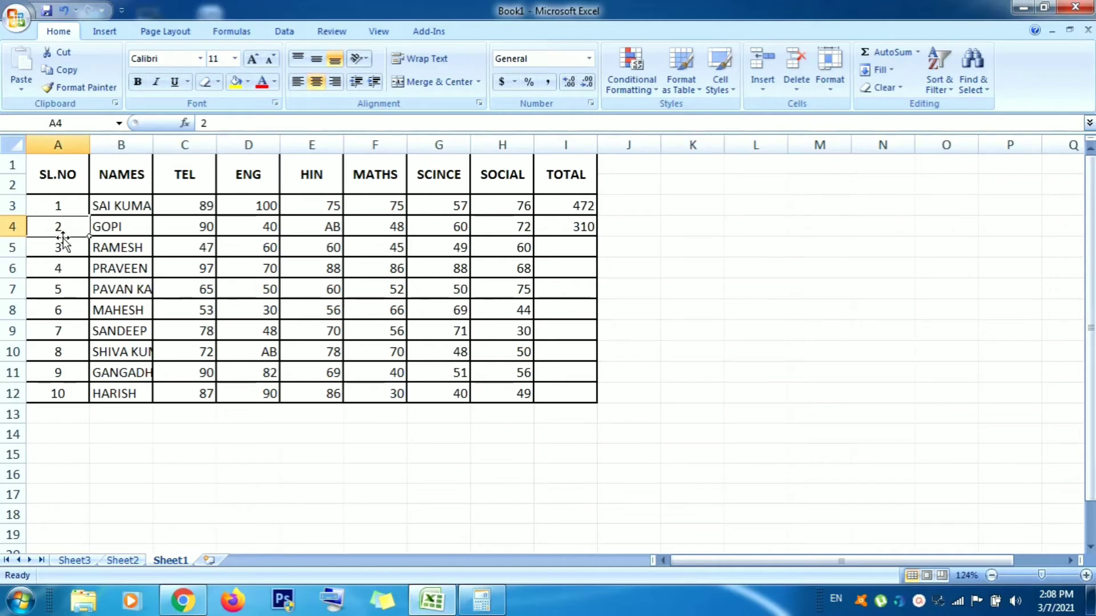
{"action": "left_click_drag", "start_coordinate": [62, 246], "coordinate": [80, 388]}
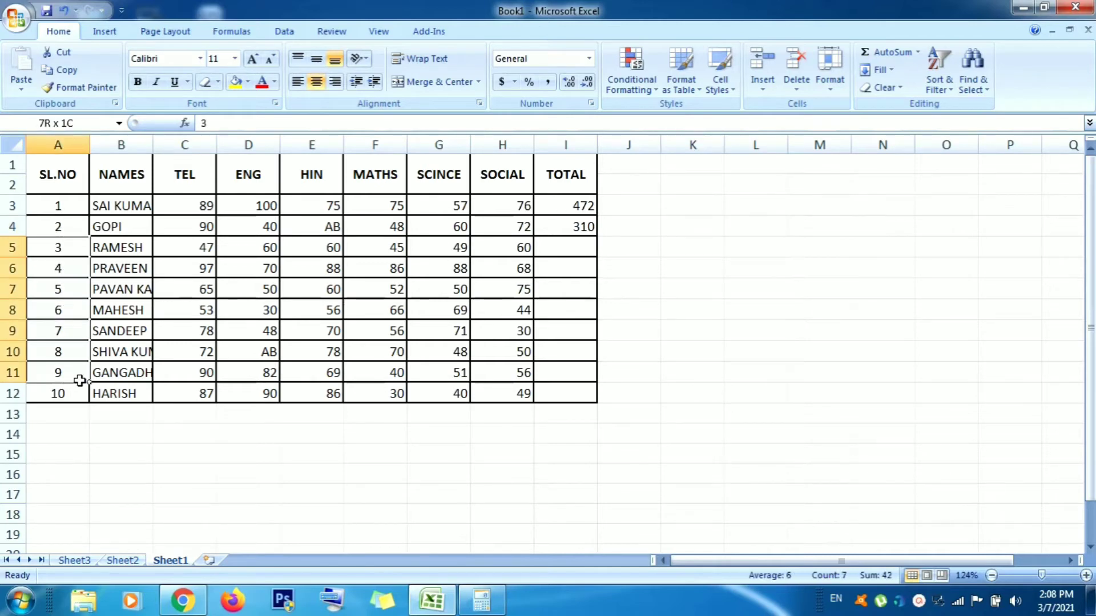
Step: Clear serial numbers 3 to 10, try auto-filling from 1 and 2, then undo it
{"action": "key", "text": "Delete"}
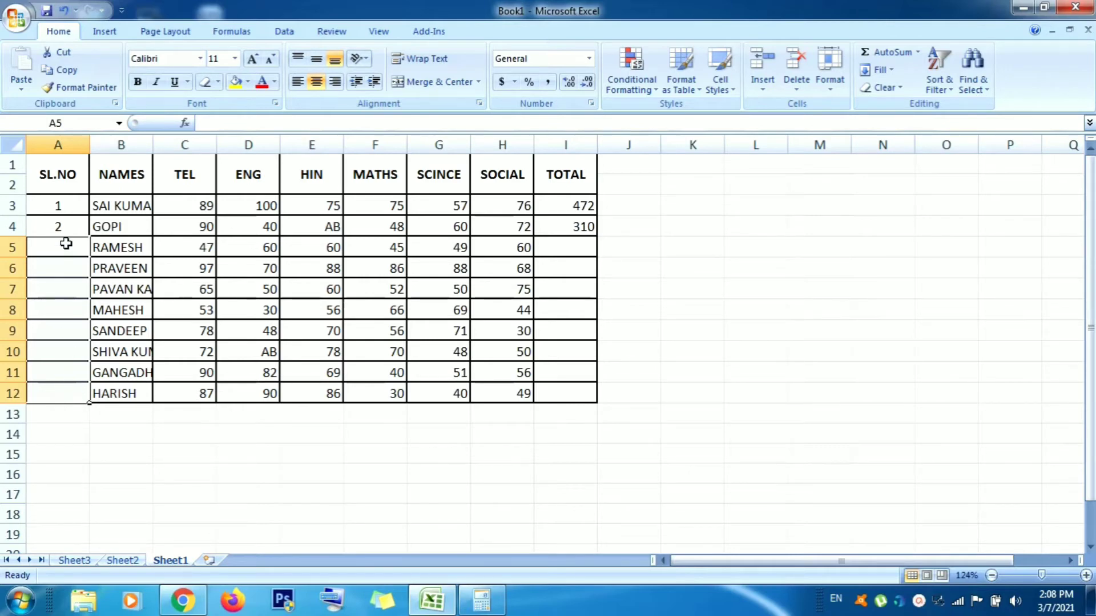
{"action": "left_click", "coordinate": [62, 202]}
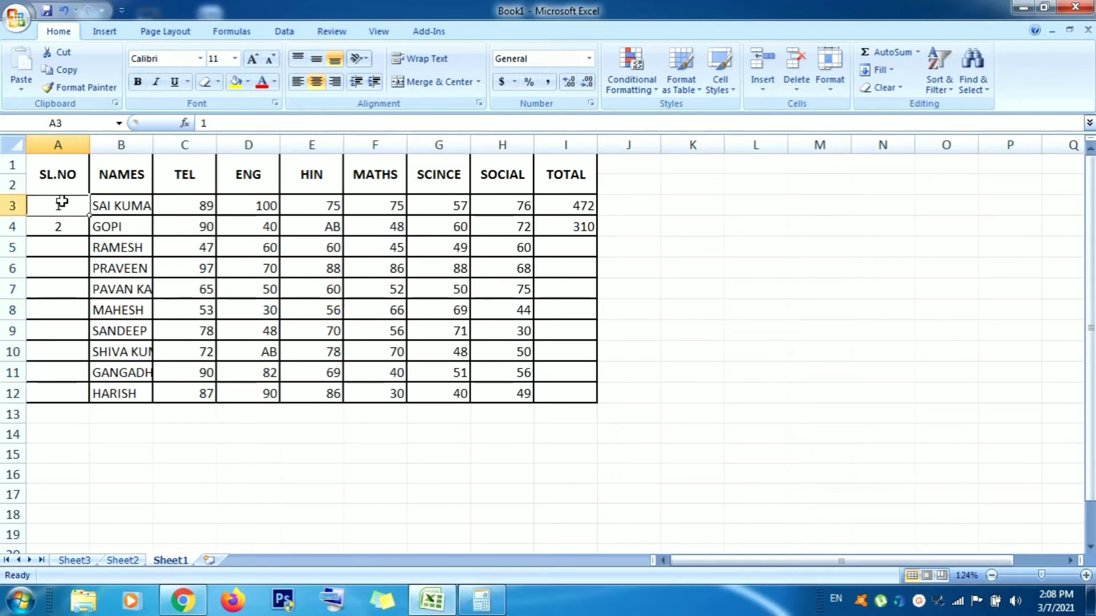
{"action": "left_click_drag", "start_coordinate": [61, 207], "coordinate": [61, 222]}
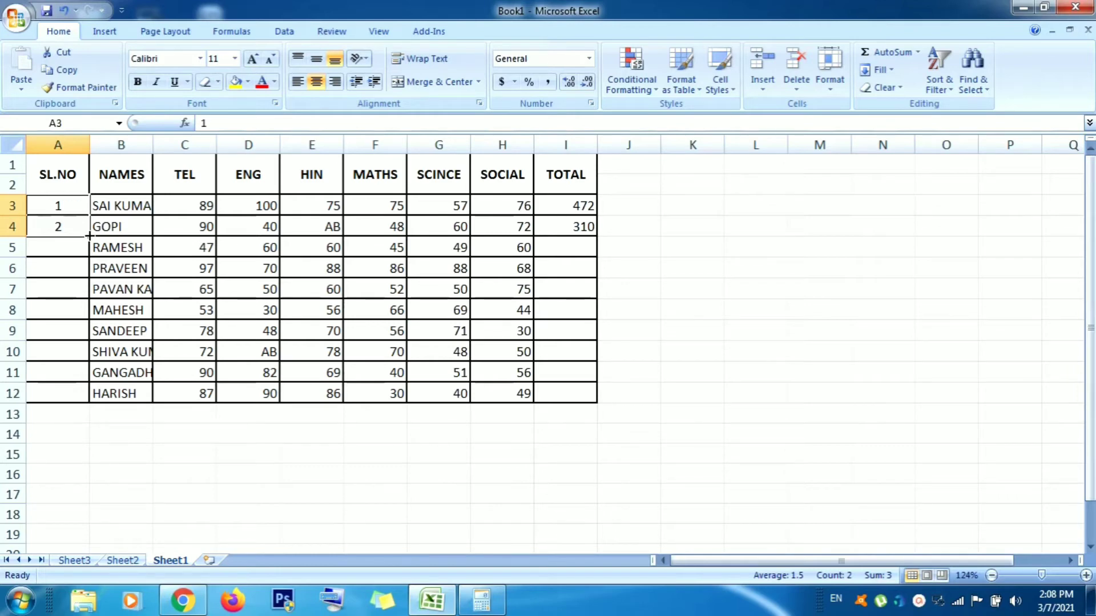
{"action": "double_click", "coordinate": [89, 235]}
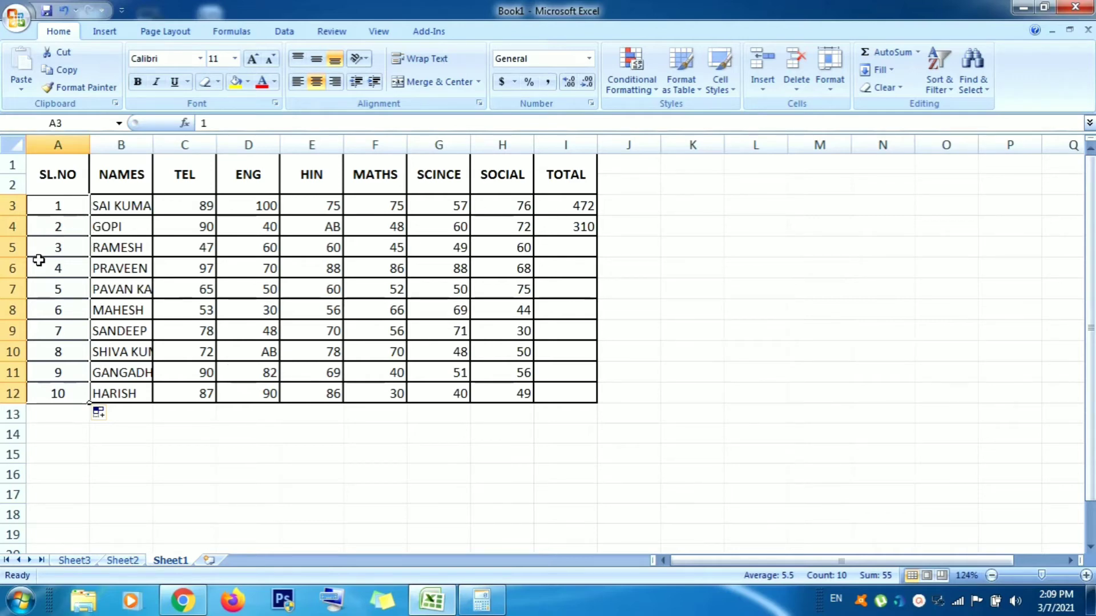
{"action": "key", "text": "ctrl+z"}
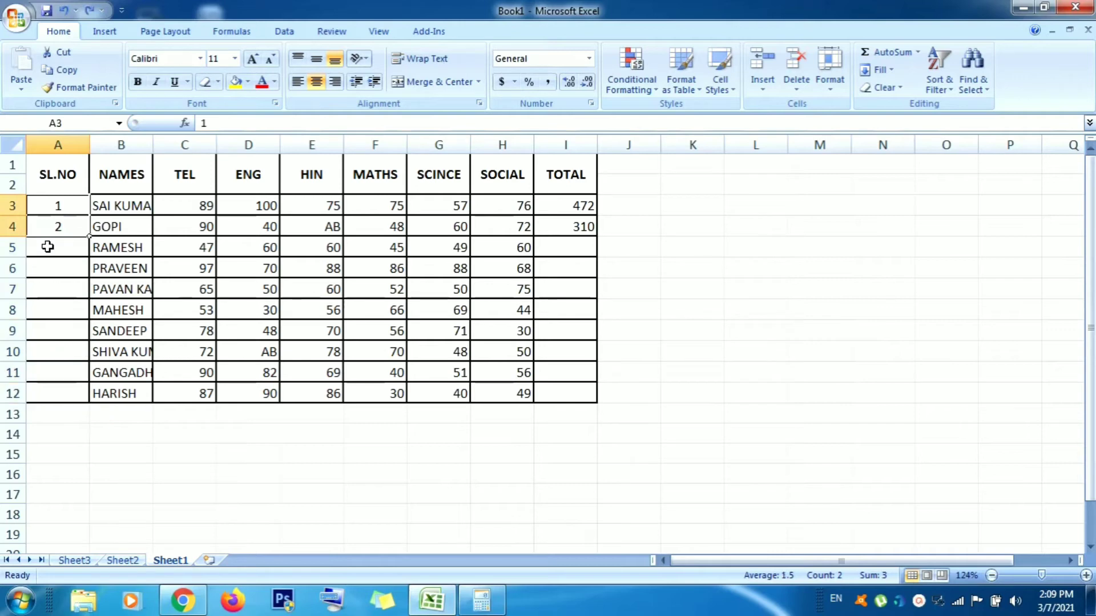
Step: Drag the fill handle from A3:A4 down to row 12 to fill serial numbers 1 to 10
{"action": "left_click", "coordinate": [60, 207]}
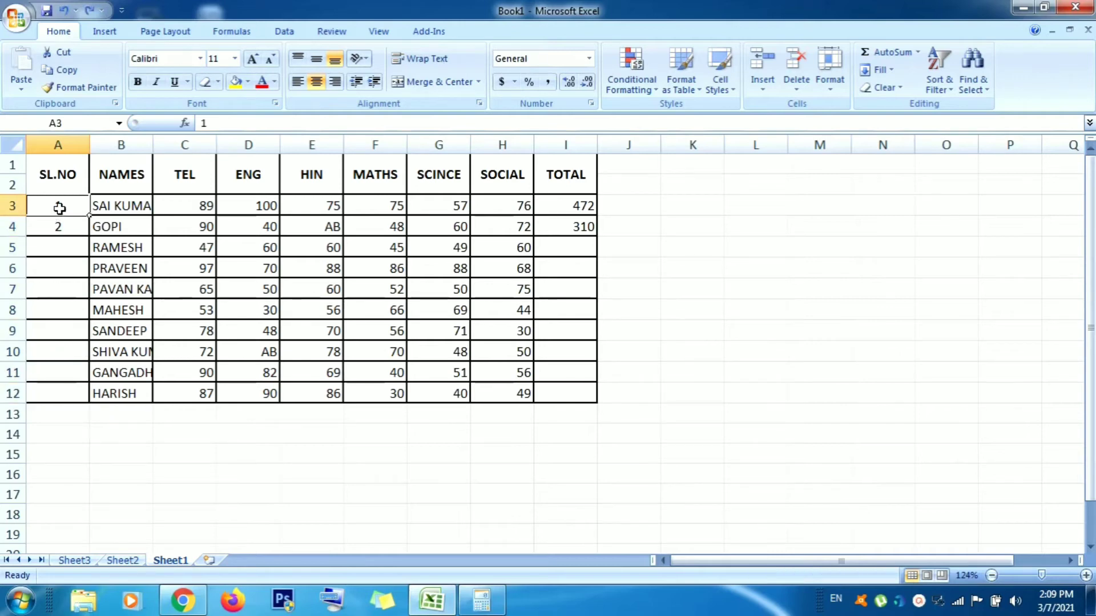
{"action": "left_click_drag", "start_coordinate": [59, 208], "coordinate": [58, 225]}
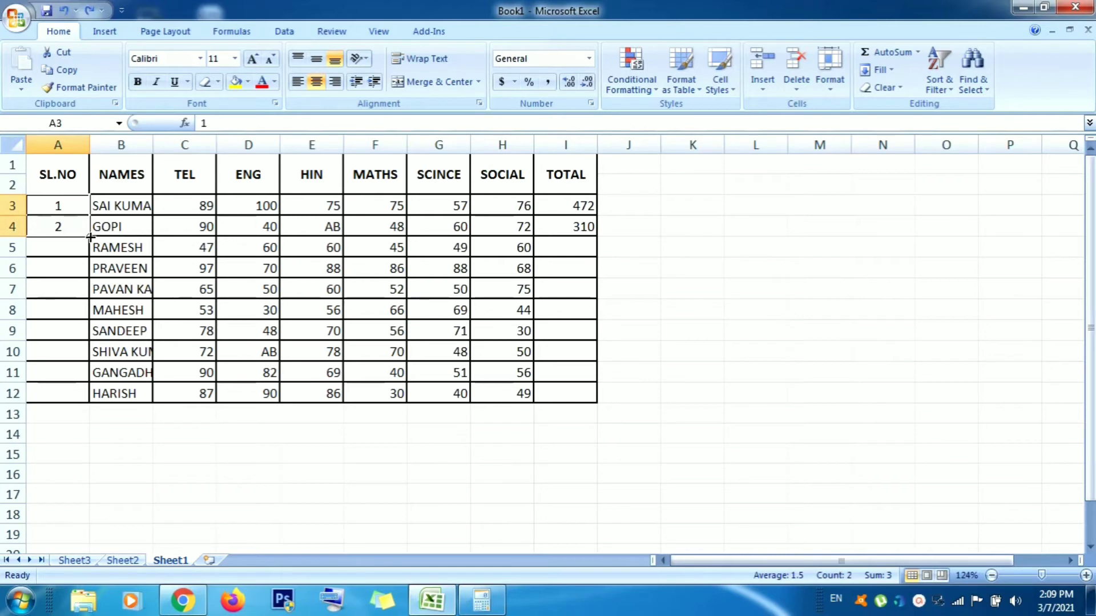
{"action": "left_click_drag", "start_coordinate": [90, 235], "coordinate": [90, 328]}
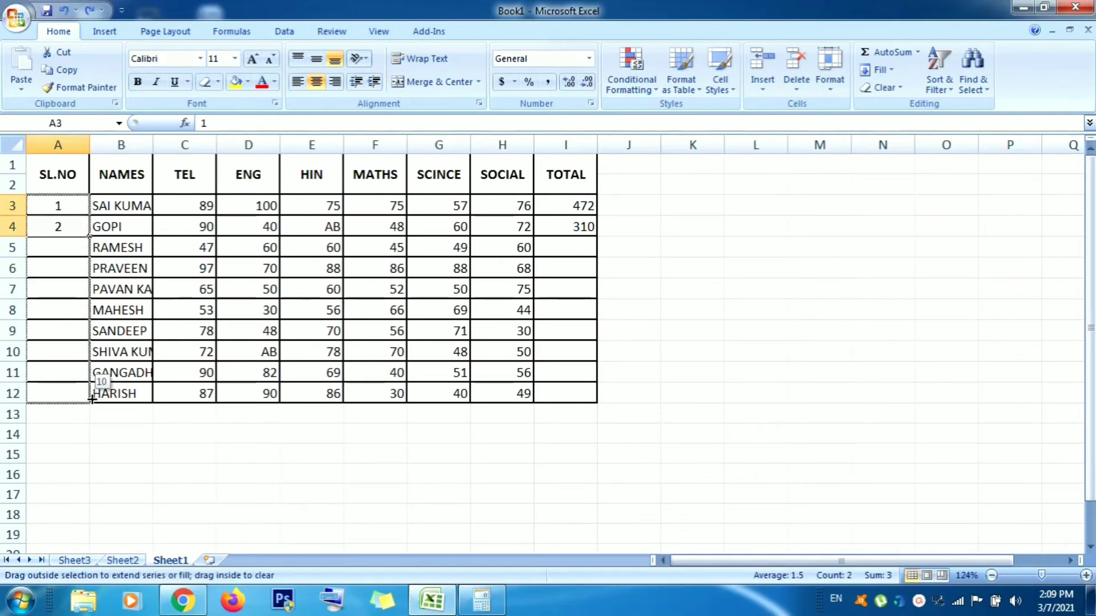
{"action": "left_click_drag", "start_coordinate": [90, 329], "coordinate": [91, 396]}
Step: Fill the SUM totals in I3:I4 down to row 12 for all ten students
{"action": "left_click", "coordinate": [182, 451]}
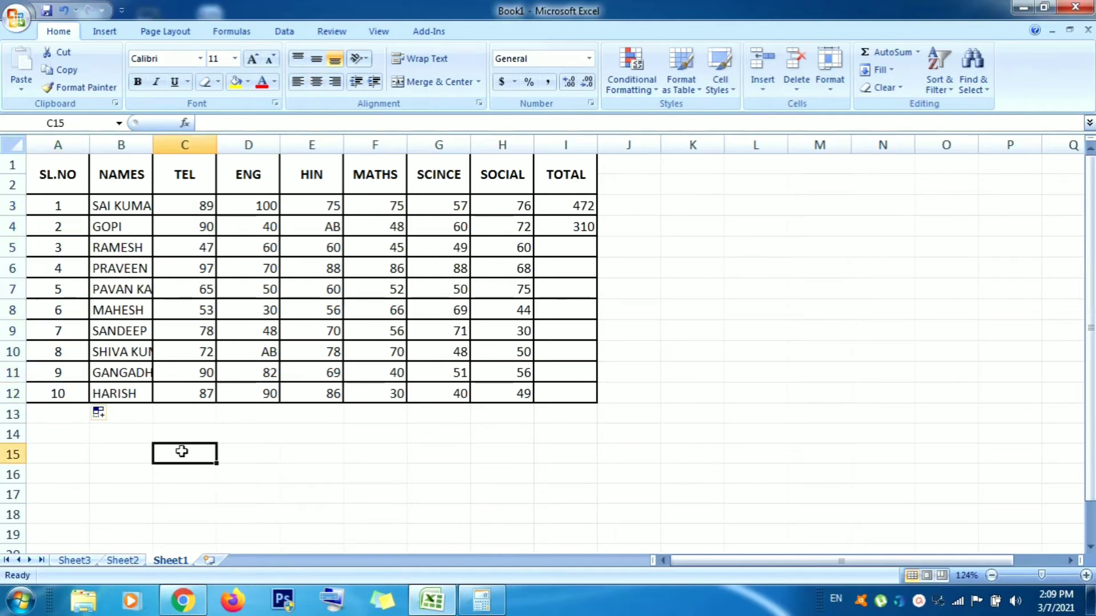
{"action": "left_click", "coordinate": [588, 205]}
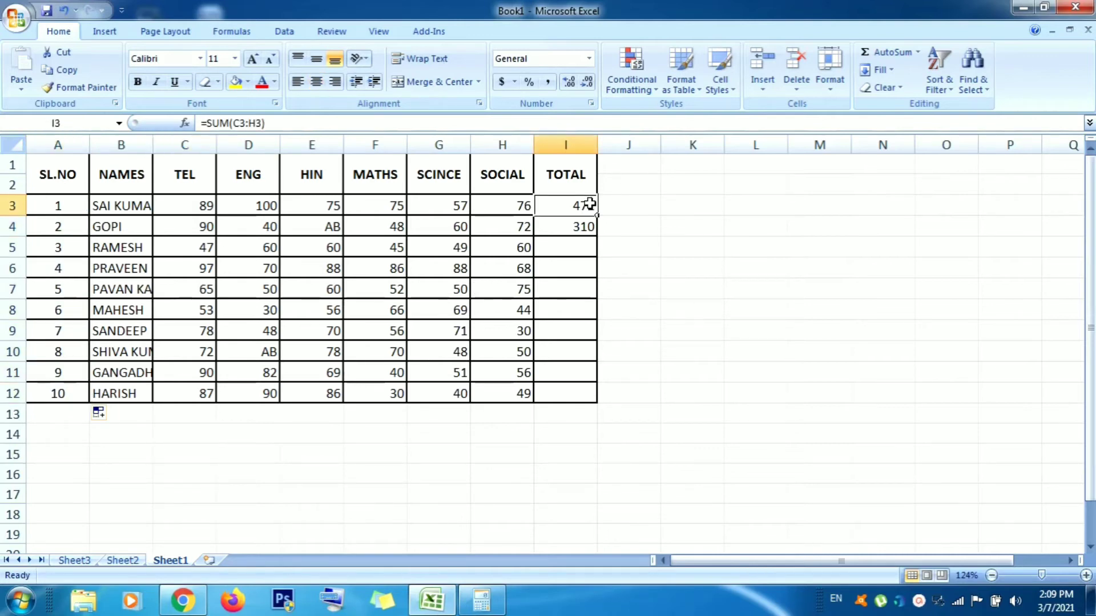
{"action": "left_click_drag", "start_coordinate": [589, 204], "coordinate": [583, 226]}
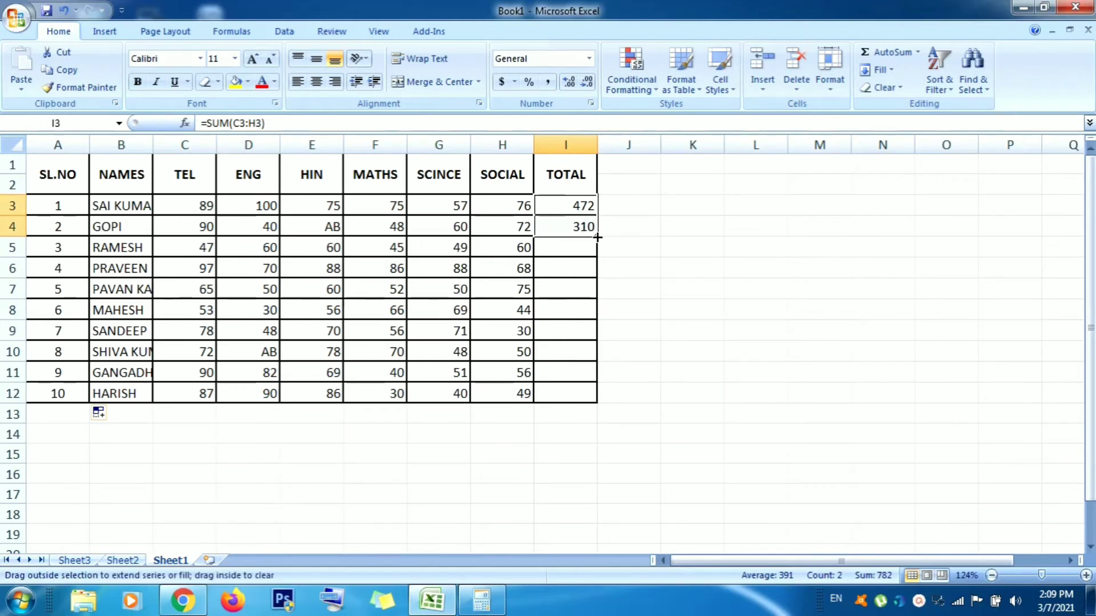
{"action": "left_click_drag", "start_coordinate": [599, 237], "coordinate": [594, 399]}
{"action": "left_click", "coordinate": [649, 348]}
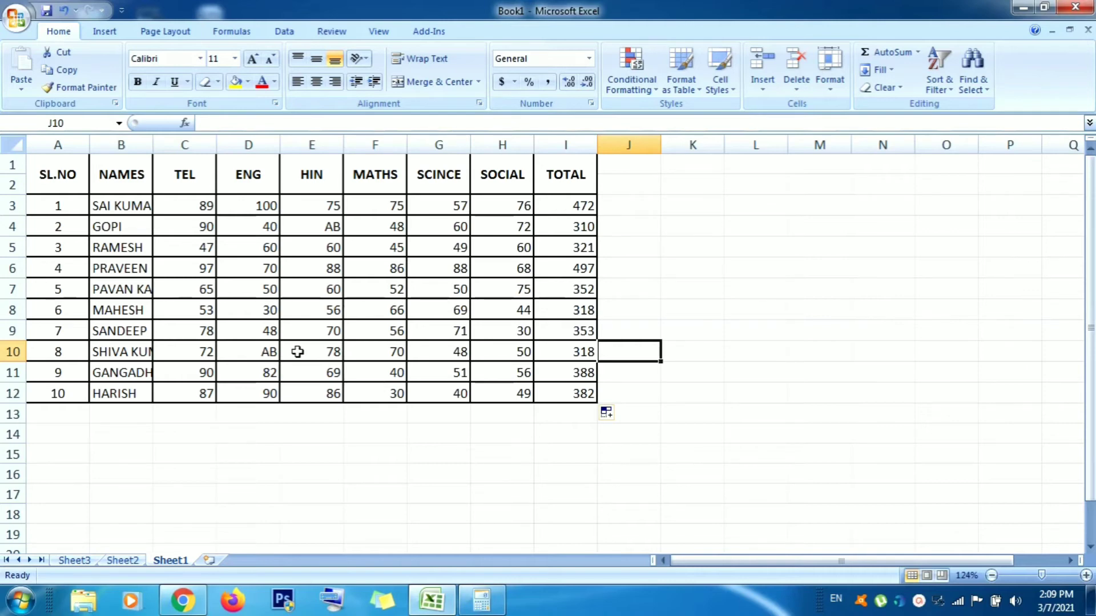
Step: In Calculator, add 72+78+70+48+50 to confirm the 318 total, then close it
{"action": "left_click", "coordinate": [481, 600]}
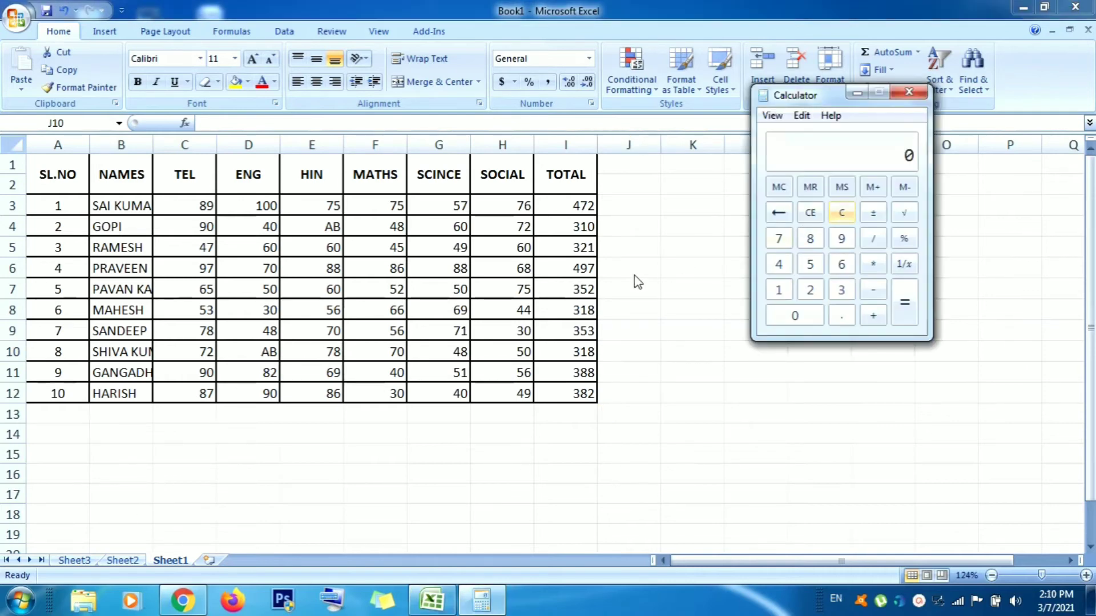
{"action": "type", "text": "72"}
{"action": "key", "text": "plus"}
{"action": "type", "text": "78"}
{"action": "key", "text": "plus"}
{"action": "type", "text": "70"}
{"action": "key", "text": "plus"}
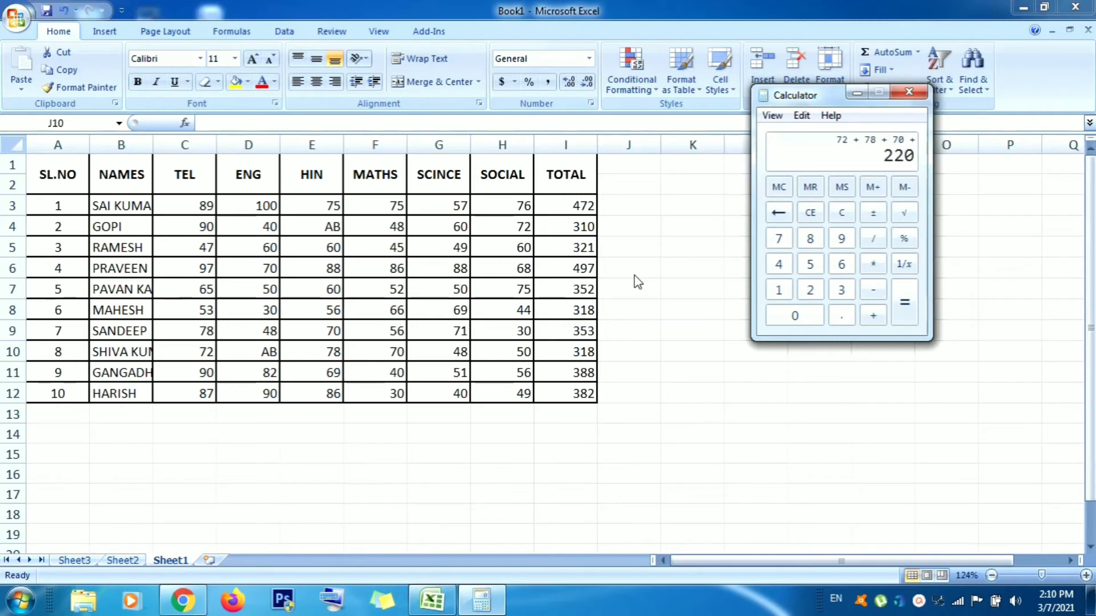
{"action": "type", "text": "48"}
{"action": "key", "text": "plus"}
{"action": "type", "text": "50"}
{"action": "key", "text": "Return"}
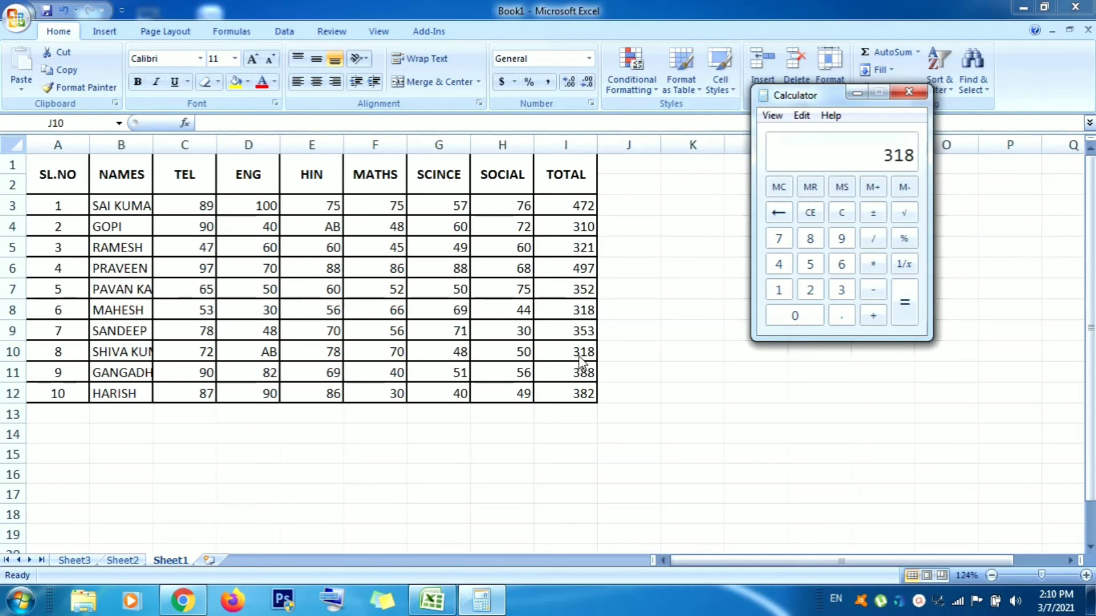
{"action": "left_click", "coordinate": [910, 93]}
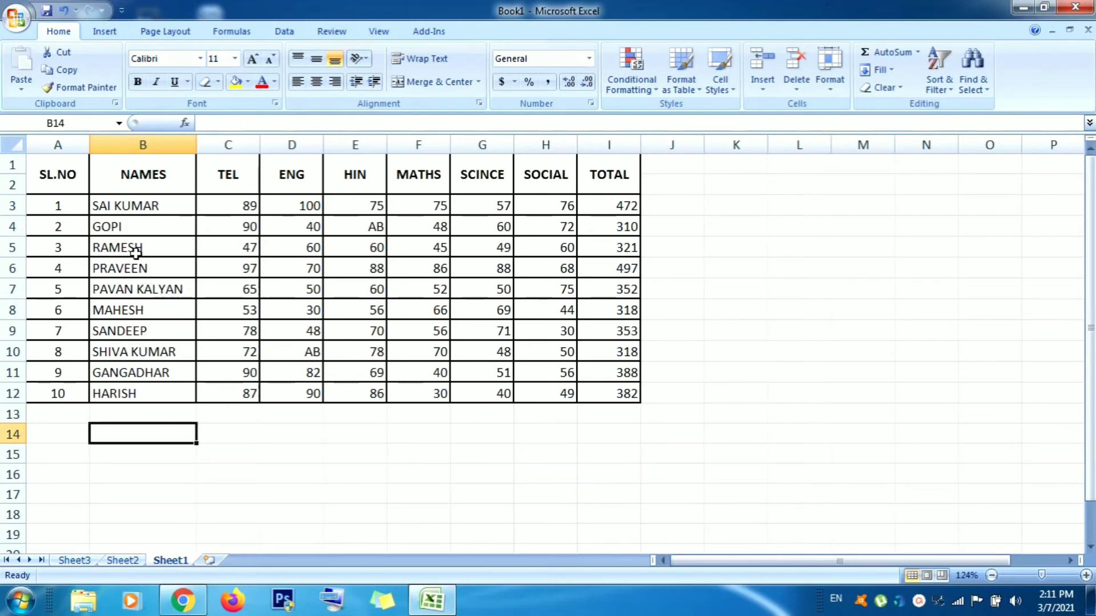
Step: Edit cell B5 and move to the start and end of the student's name
{"action": "left_click", "coordinate": [135, 251]}
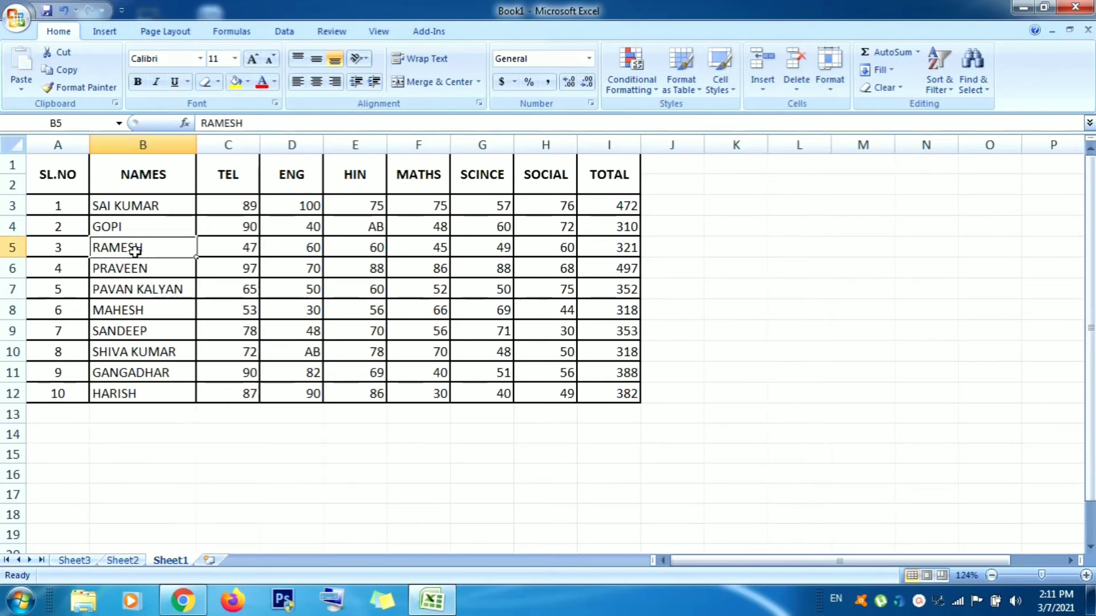
{"action": "double_click", "coordinate": [136, 249]}
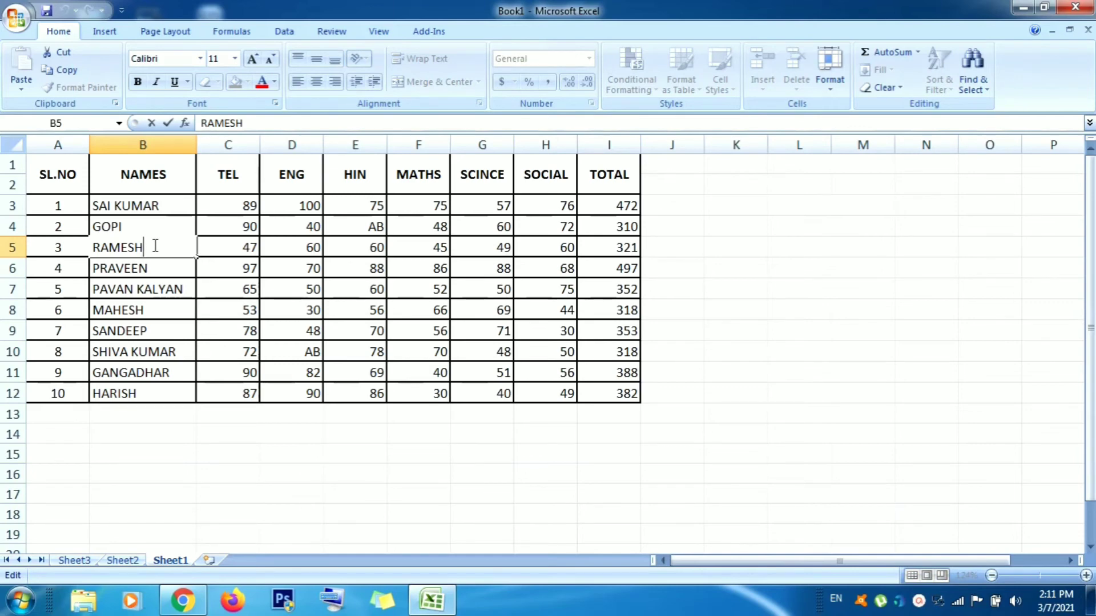
{"action": "key", "text": "Home"}
{"action": "key", "text": "End"}
{"action": "left_click_drag", "start_coordinate": [57, 171], "coordinate": [622, 393]}
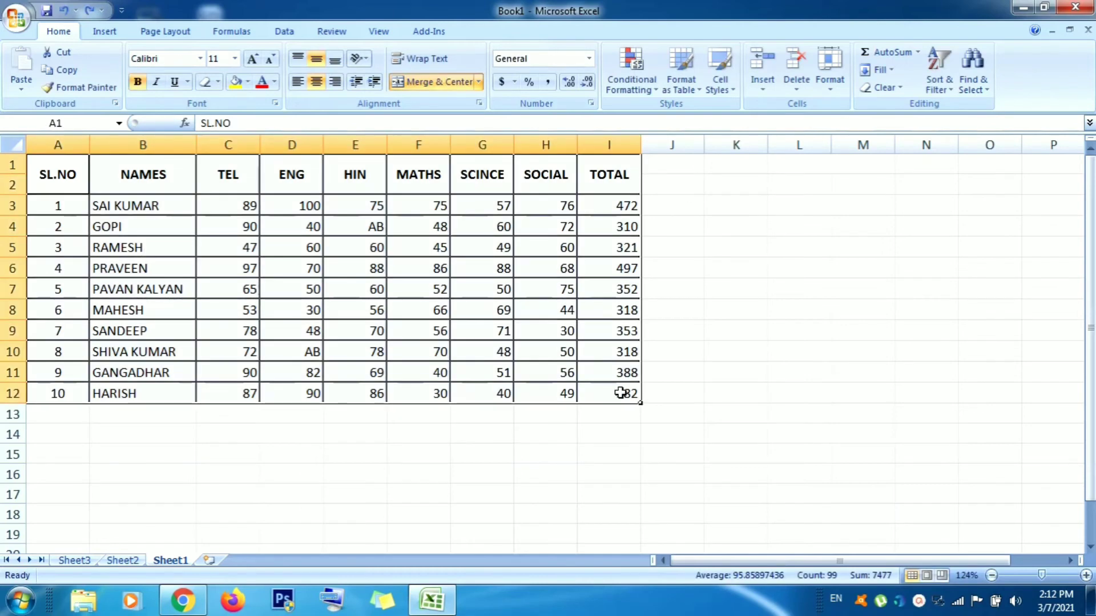
{"action": "left_click", "coordinate": [474, 478]}
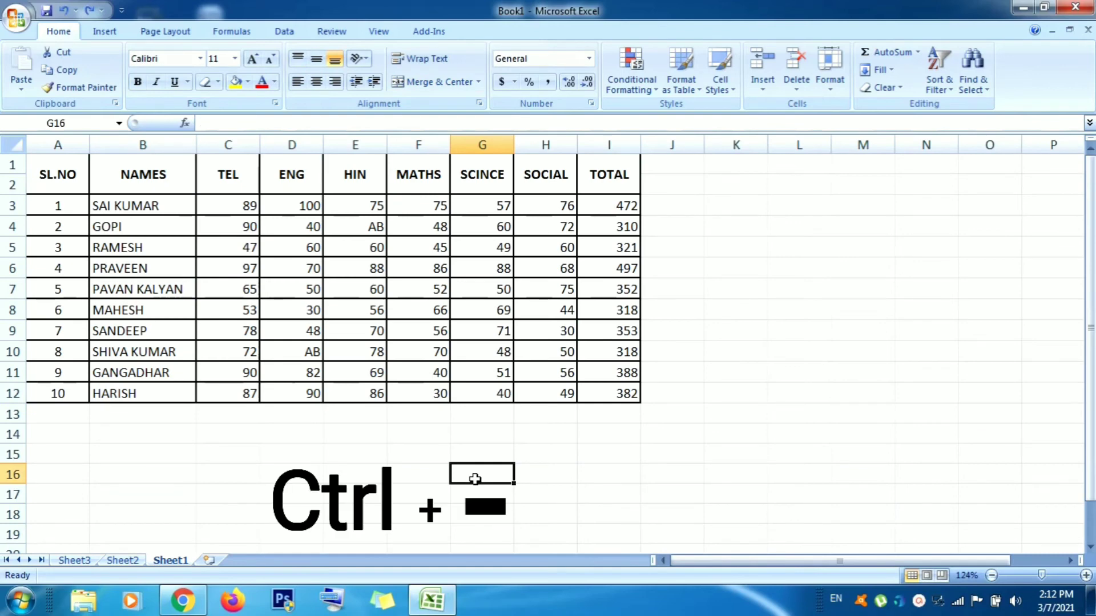
{"action": "left_click", "coordinate": [607, 144]}
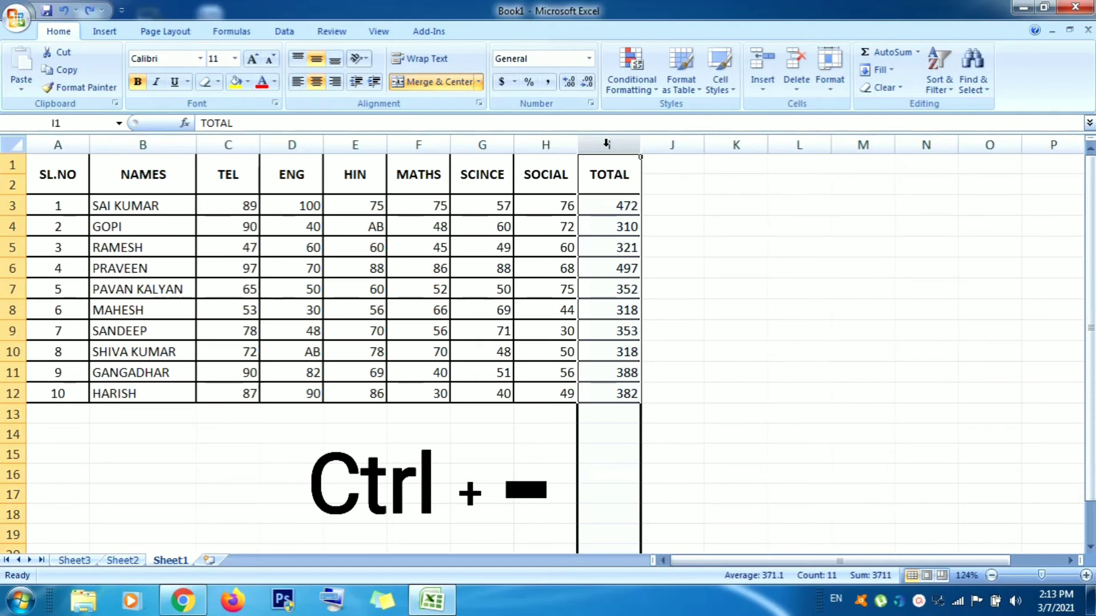
{"action": "key", "text": "ctrl+minus"}
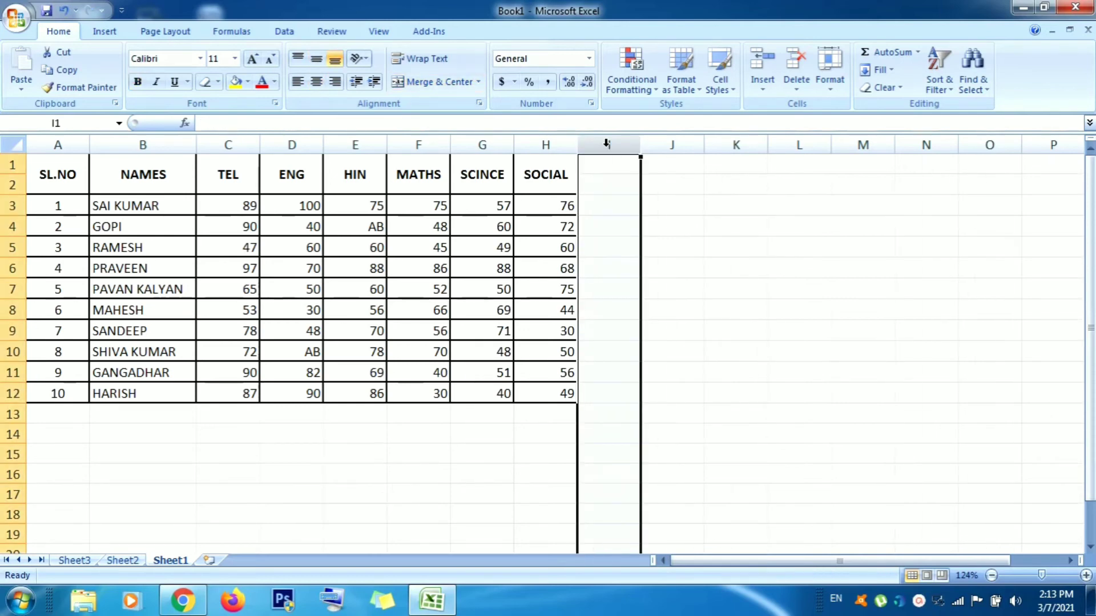
{"action": "left_click", "coordinate": [669, 208]}
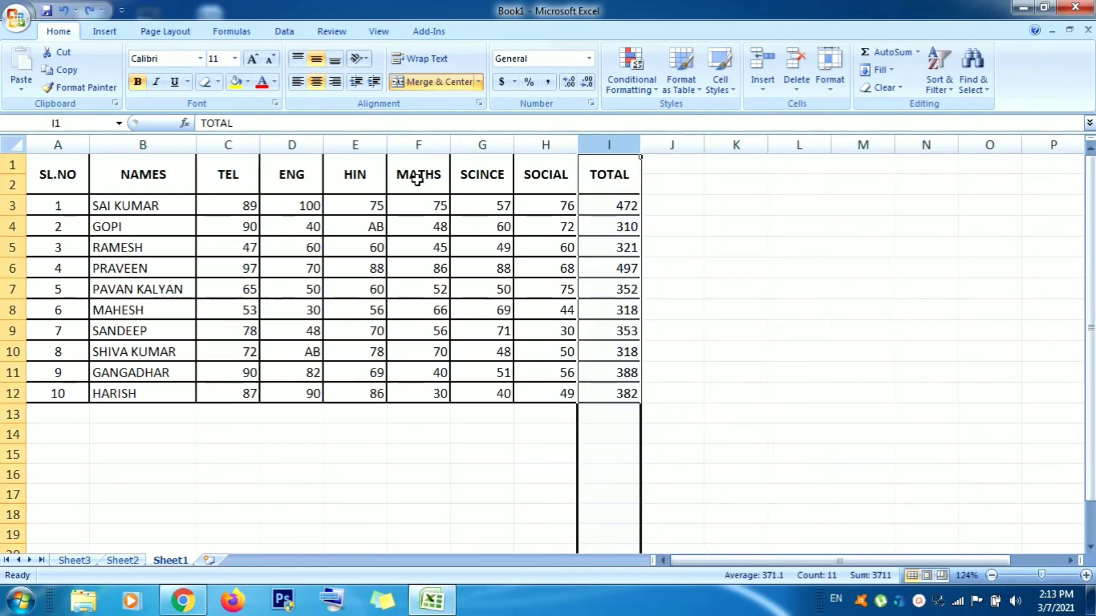
{"action": "left_click", "coordinate": [419, 146]}
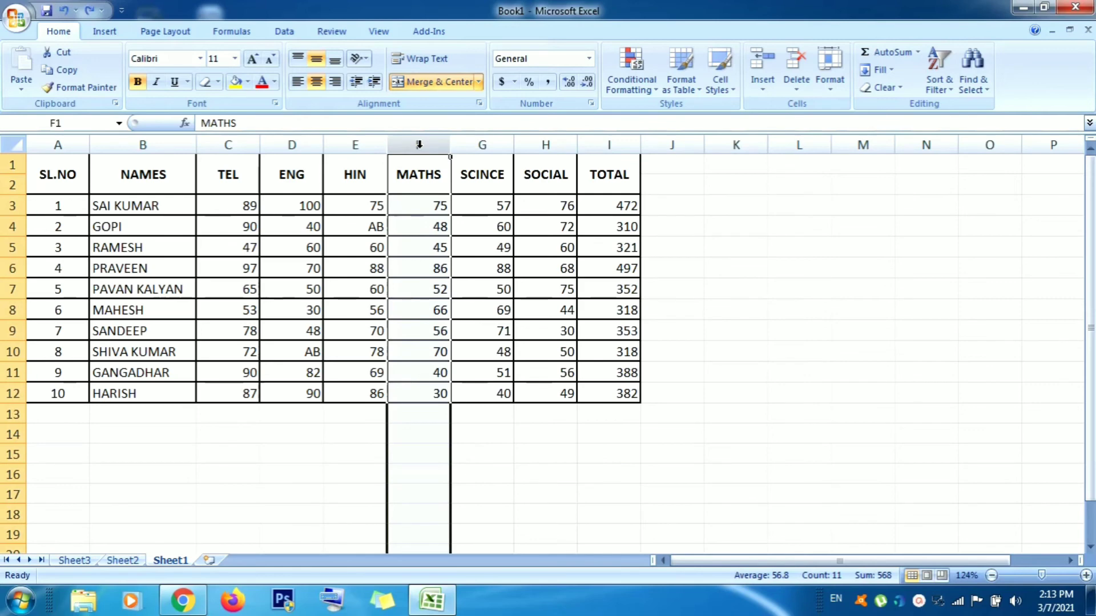
{"action": "key", "text": "ctrl+minus"}
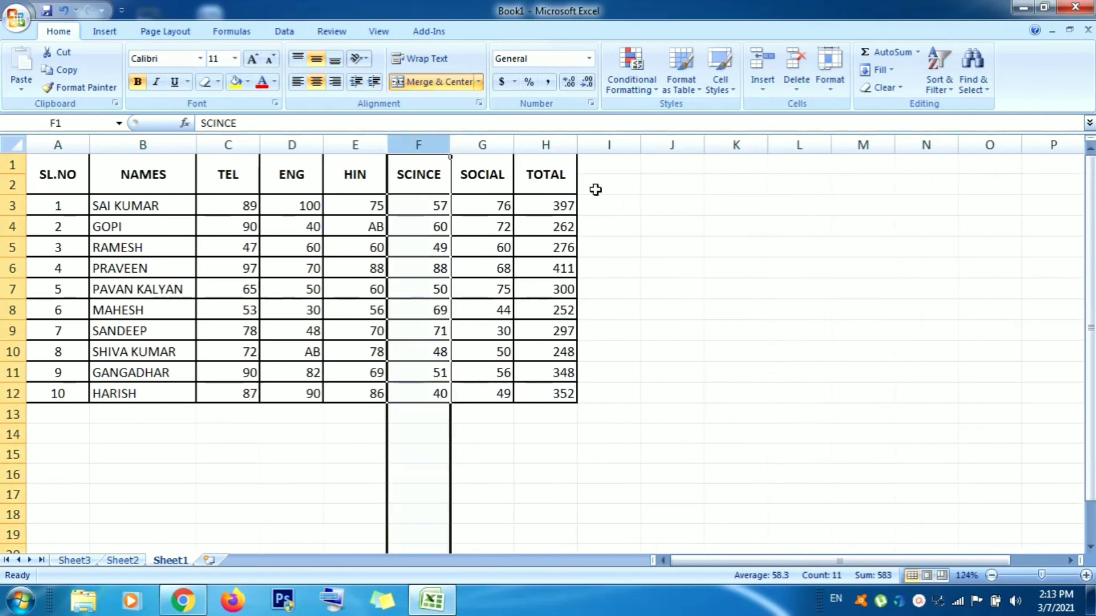
{"action": "left_click", "coordinate": [687, 236]}
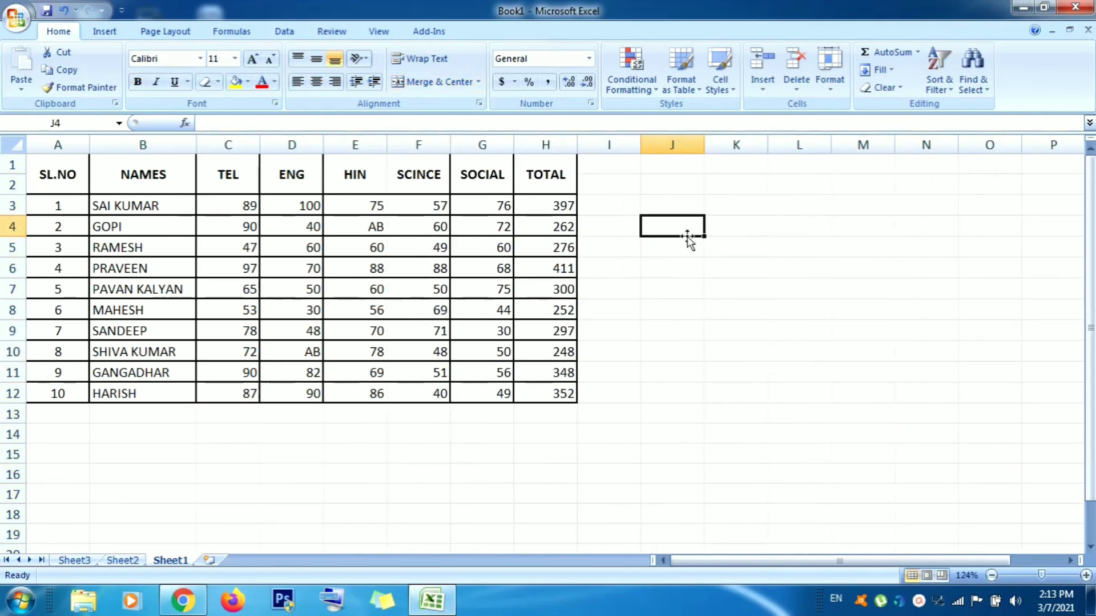
{"action": "key", "text": "ctrl+z"}
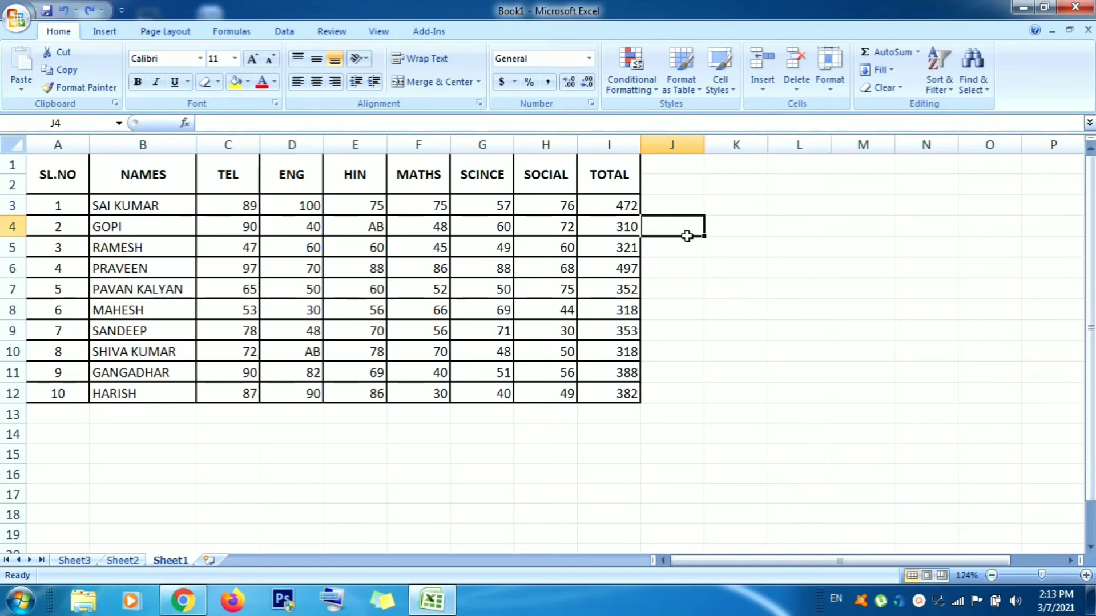
Step: Insert a blank column before the HIN column with Ctrl+plus
{"action": "left_click", "coordinate": [779, 302]}
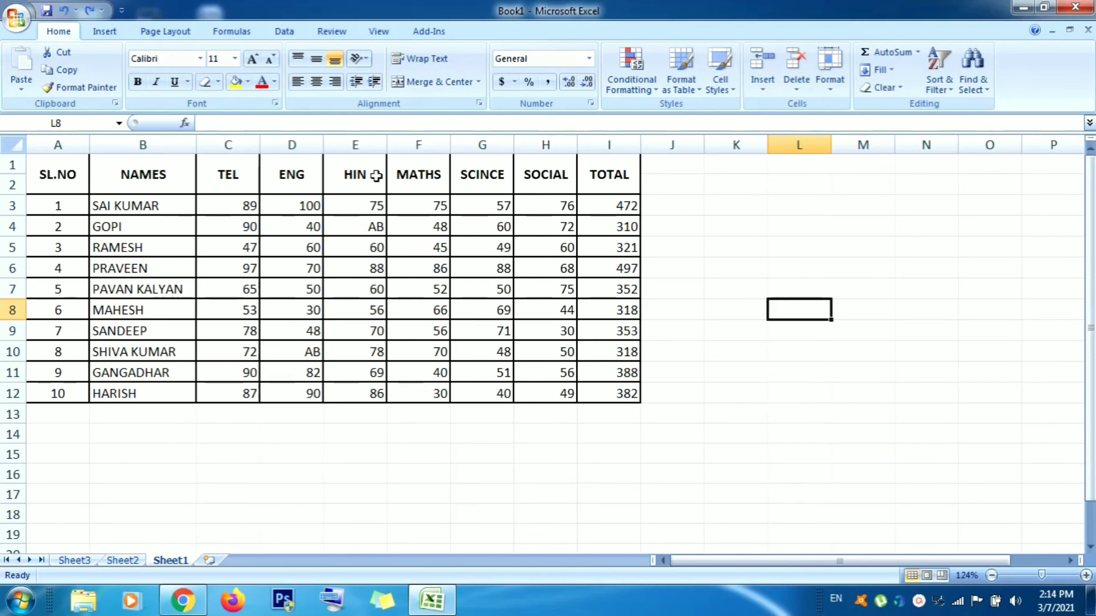
{"action": "left_click", "coordinate": [374, 143]}
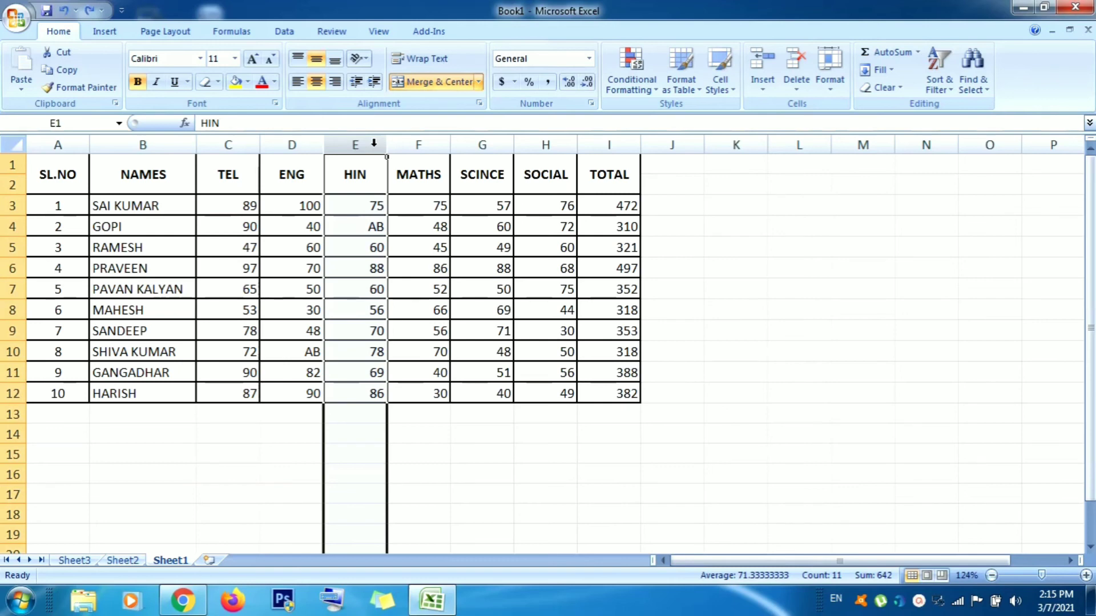
{"action": "key", "text": "ctrl+plus"}
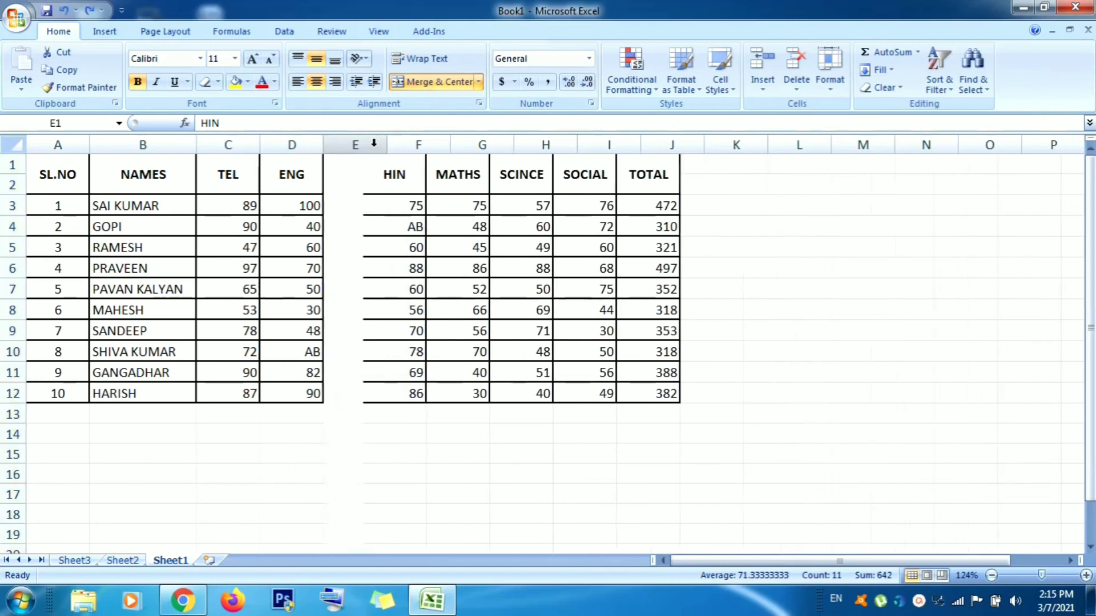
Step: Select the new blank column E, insert another column, then undo that extra insertion
{"action": "left_click", "coordinate": [370, 173]}
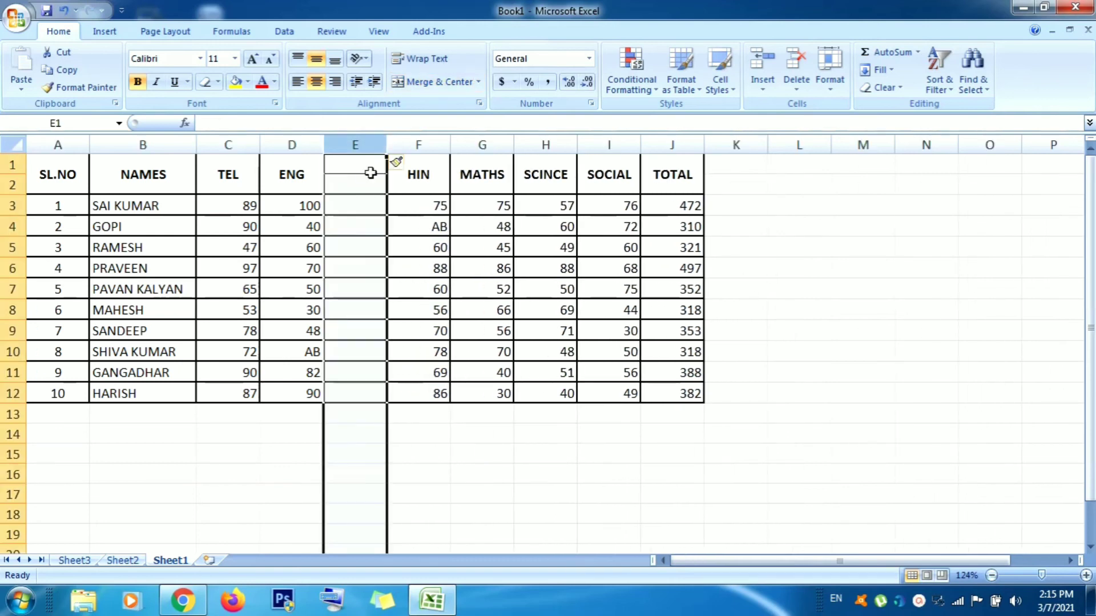
{"action": "left_click", "coordinate": [506, 456]}
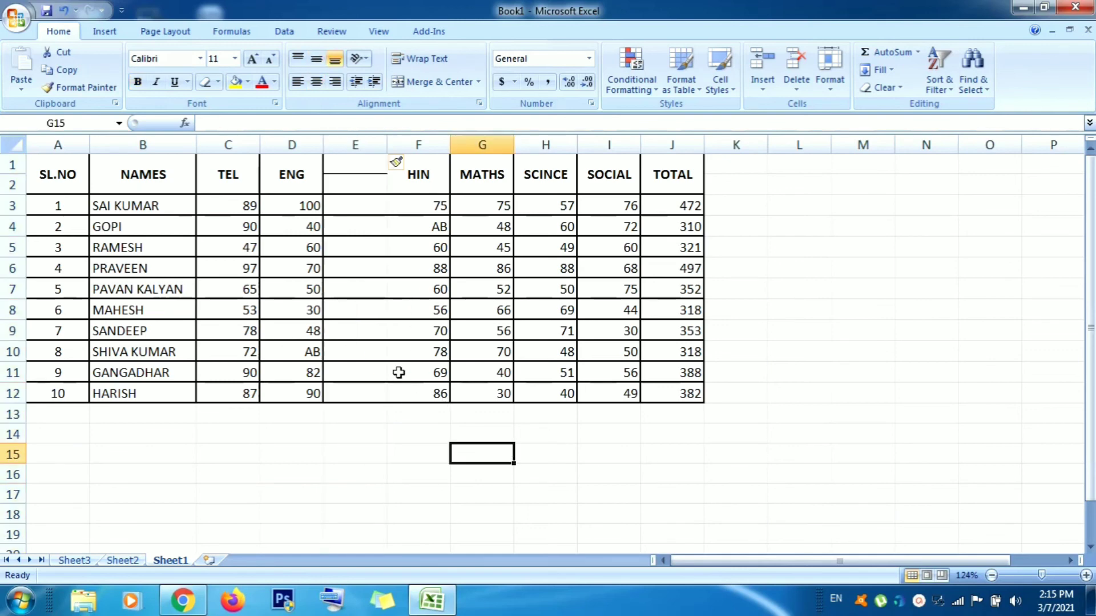
{"action": "left_click_drag", "start_coordinate": [354, 166], "coordinate": [384, 394]}
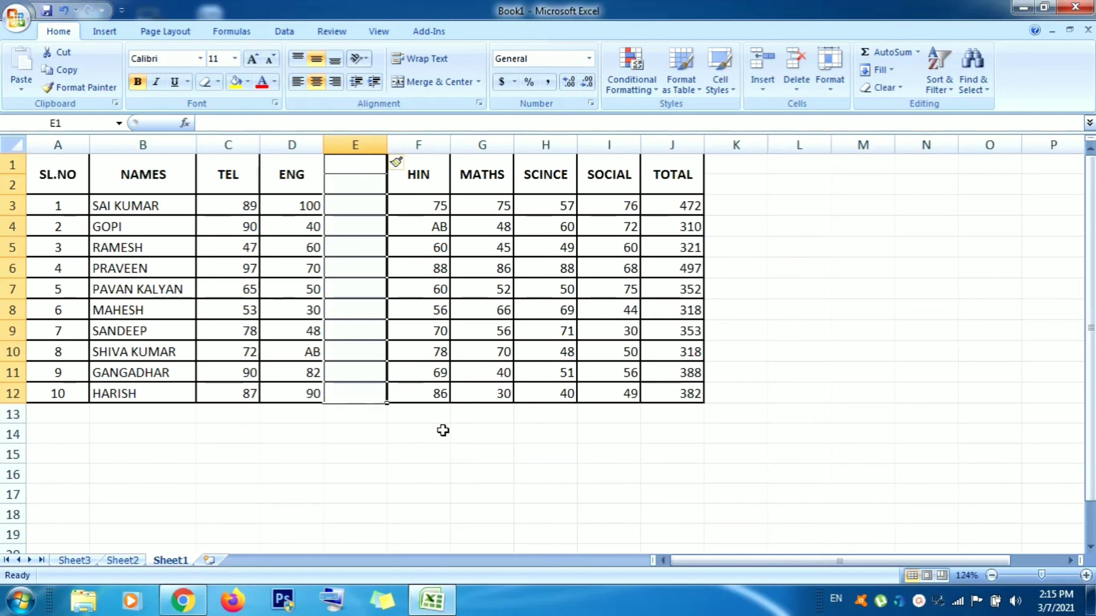
{"action": "left_click", "coordinate": [347, 144]}
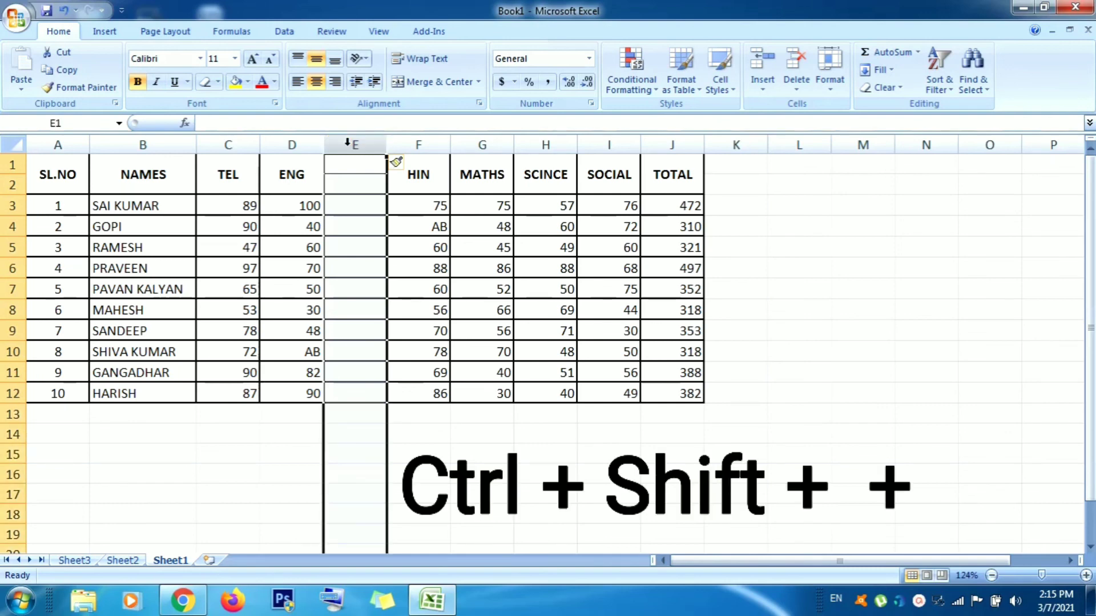
{"action": "key", "text": "ctrl+shift+plus"}
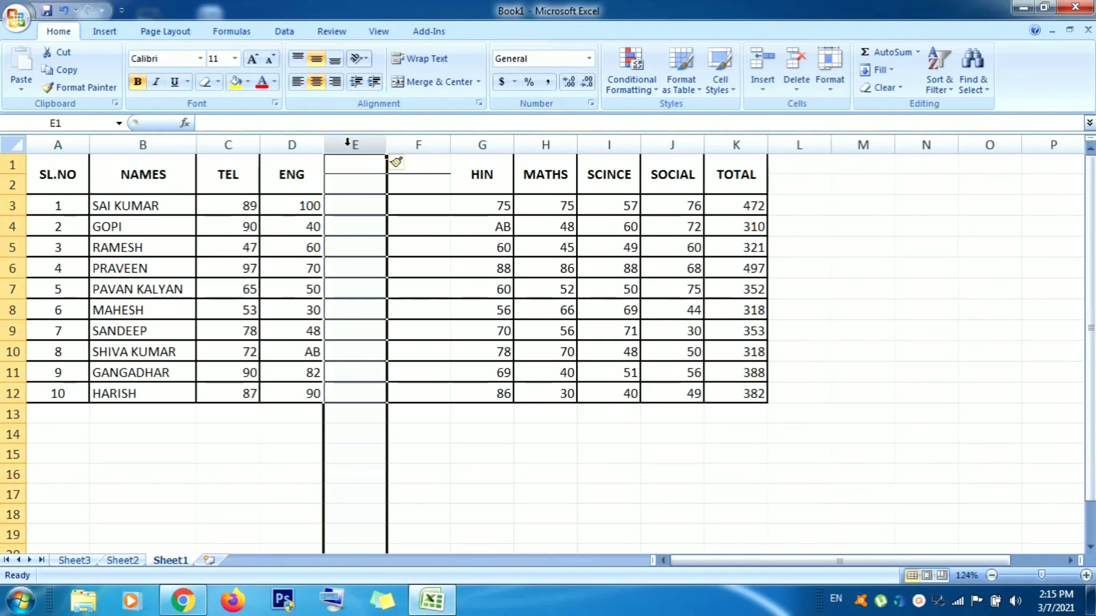
{"action": "key", "text": "ctrl+z"}
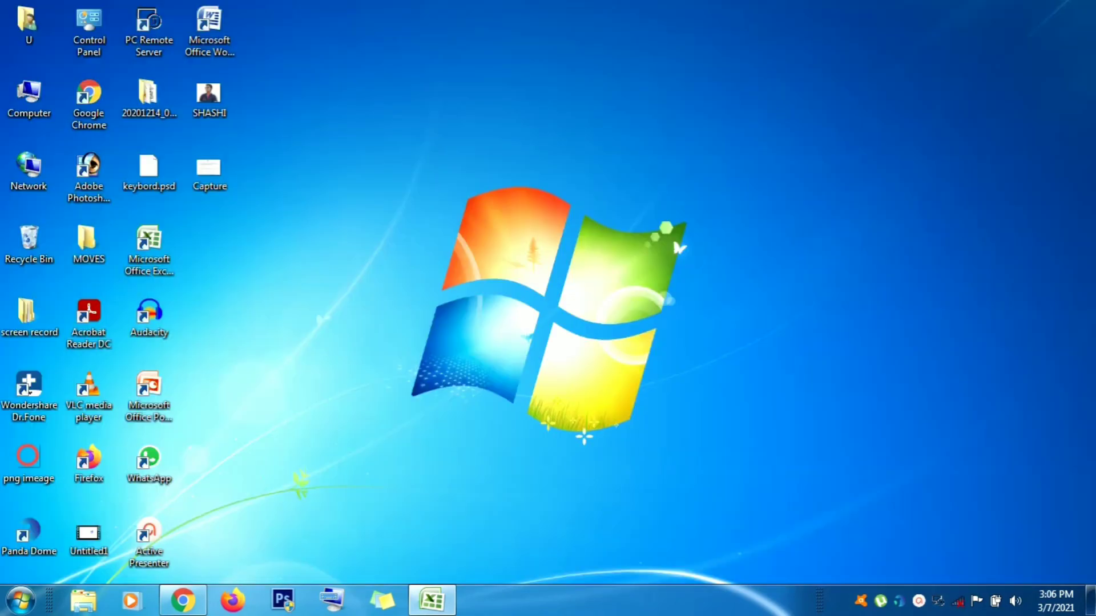